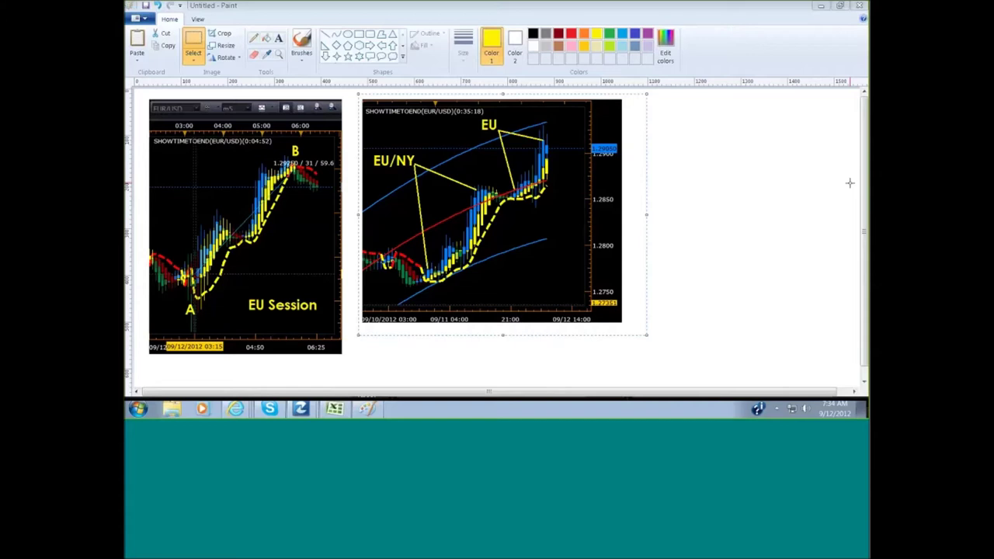
left_click(729, 183)
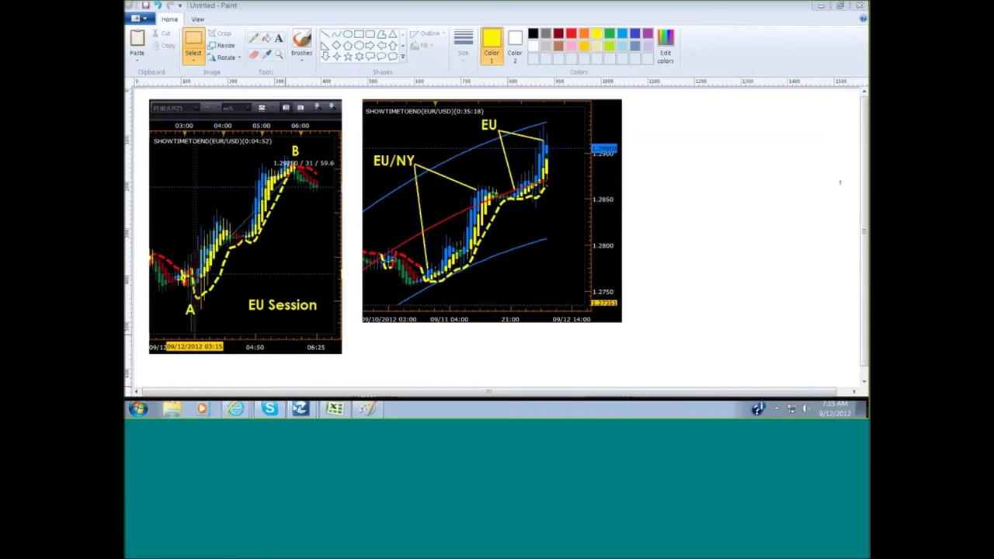
Bring Marketscope to the front and pan the m5 chart back to the 09/11 morning uptrend
left_click(301, 407)
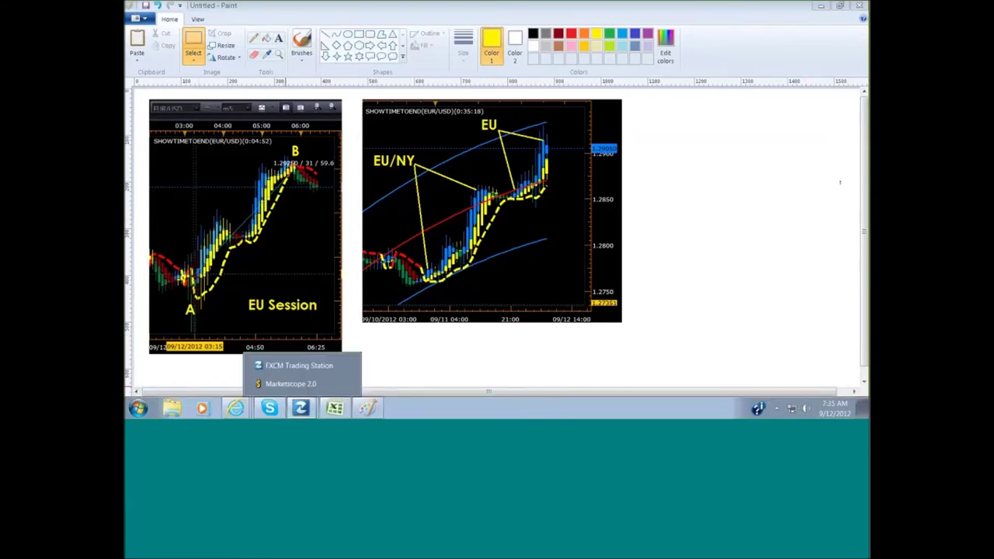
left_click(292, 384)
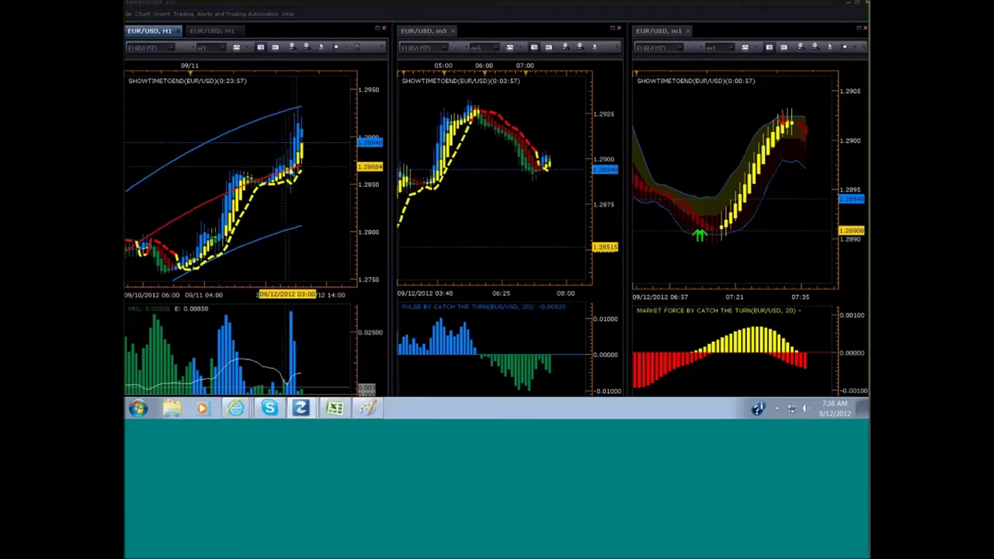
left_click_drag(490, 224, 548, 211)
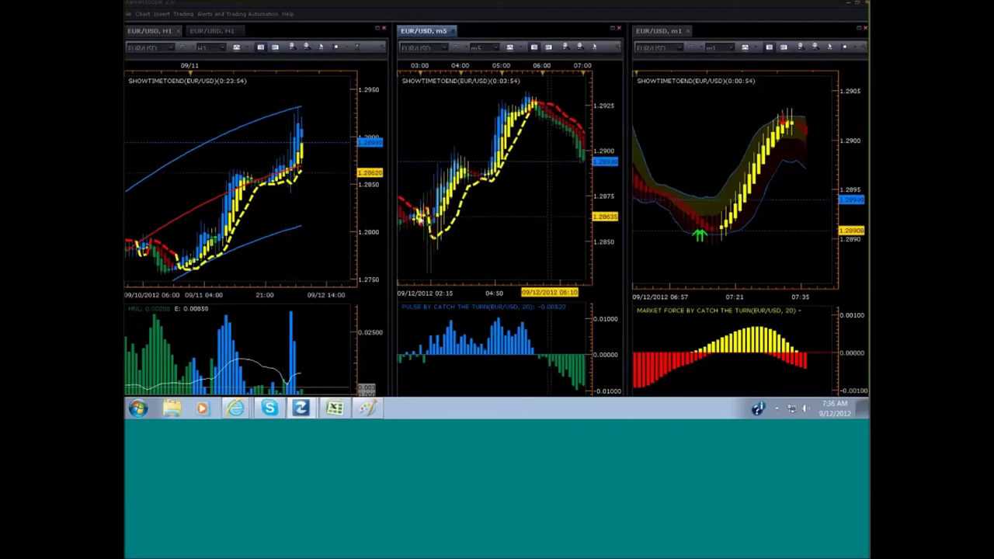
left_click_drag(435, 217, 544, 225)
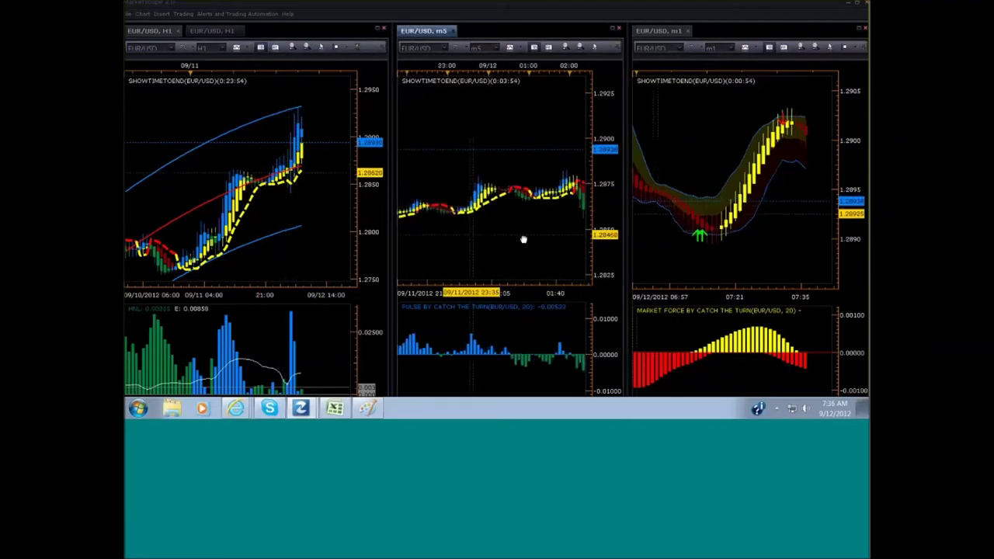
left_click_drag(435, 233, 528, 237)
mouse_move(463, 238)
left_mouse_down()
mouse_move(552, 241)
mouse_move(543, 233)
left_mouse_up()
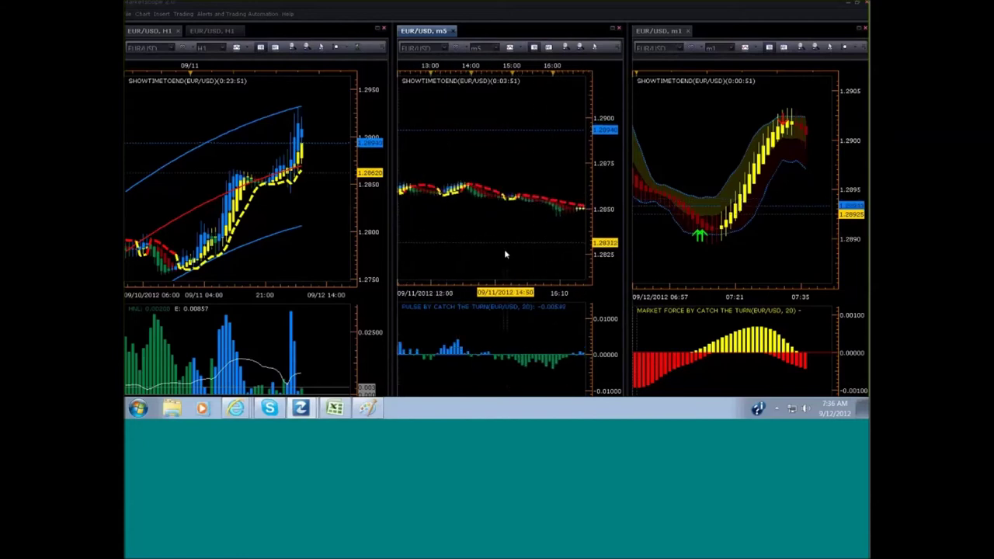
left_click_drag(457, 228, 559, 229)
left_click_drag(450, 233, 543, 232)
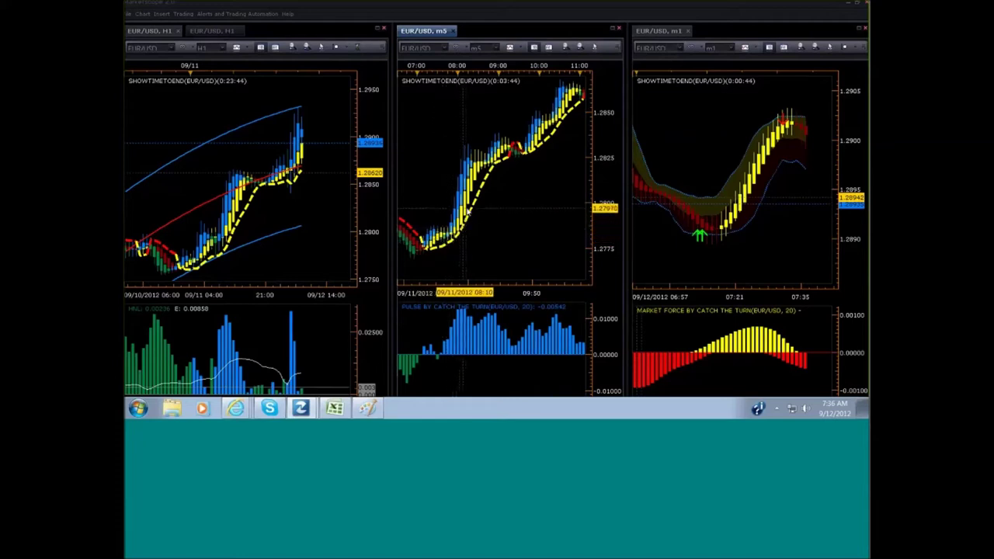
scroll(497, 202, "down", 2)
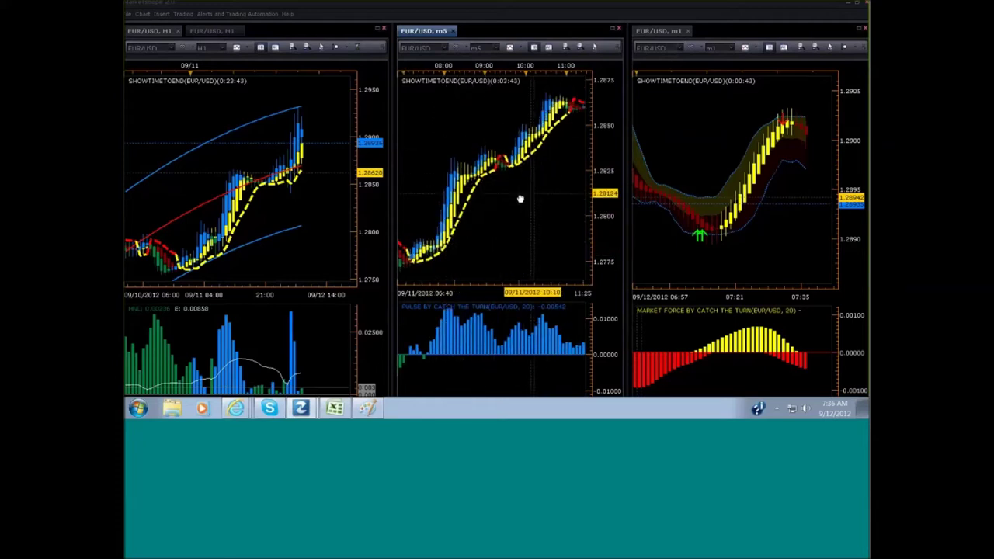
scroll(500, 208, "up", 3)
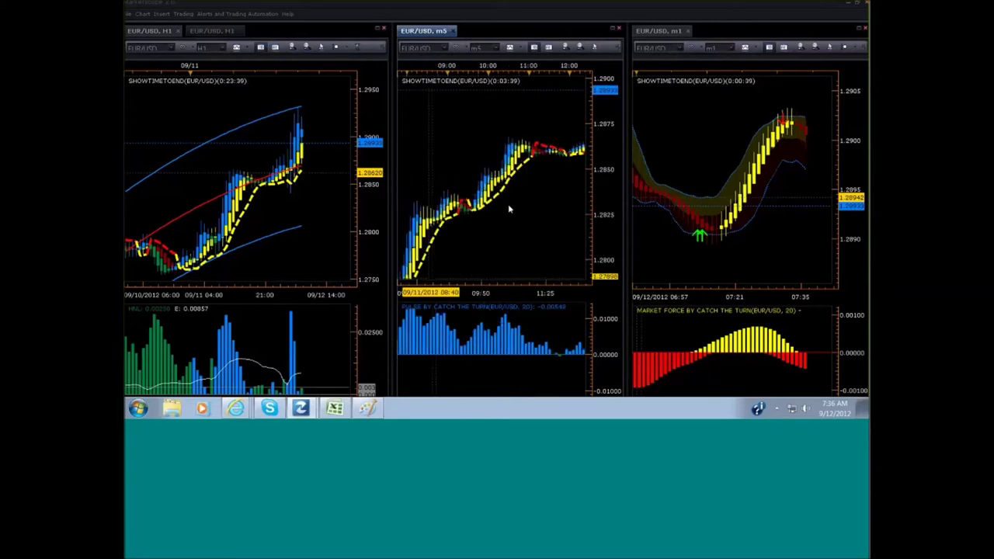
scroll(508, 203, "down", 4)
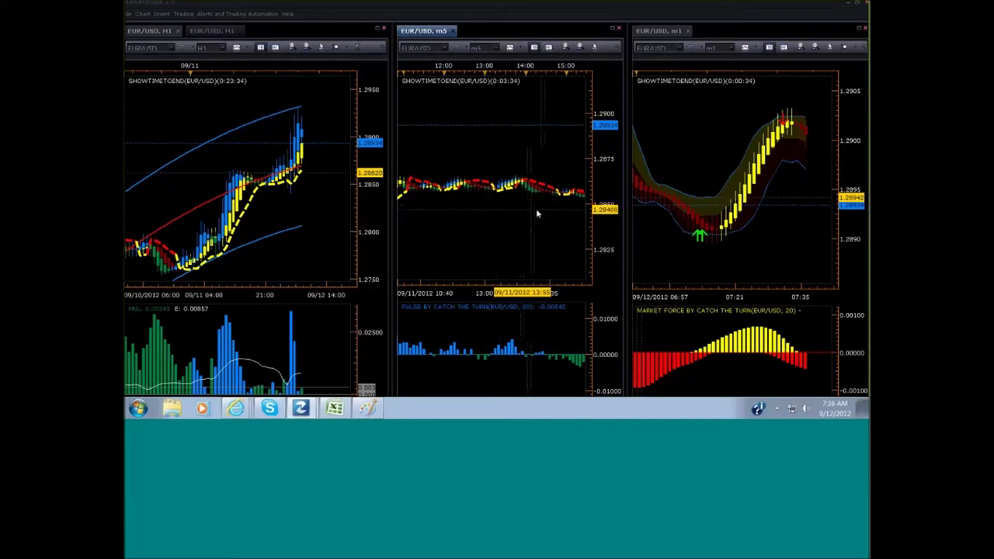
scroll(513, 209, "down", 5)
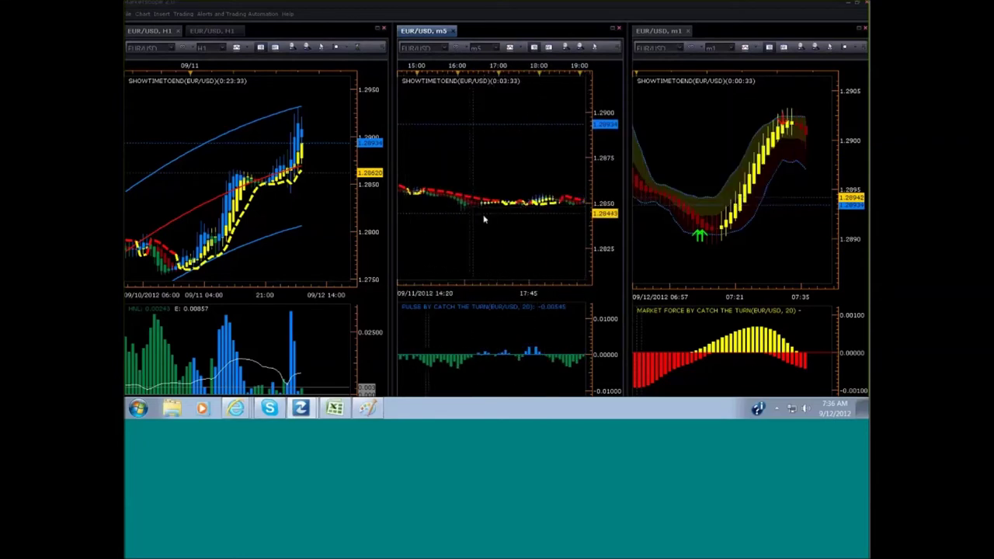
mouse_move(554, 242)
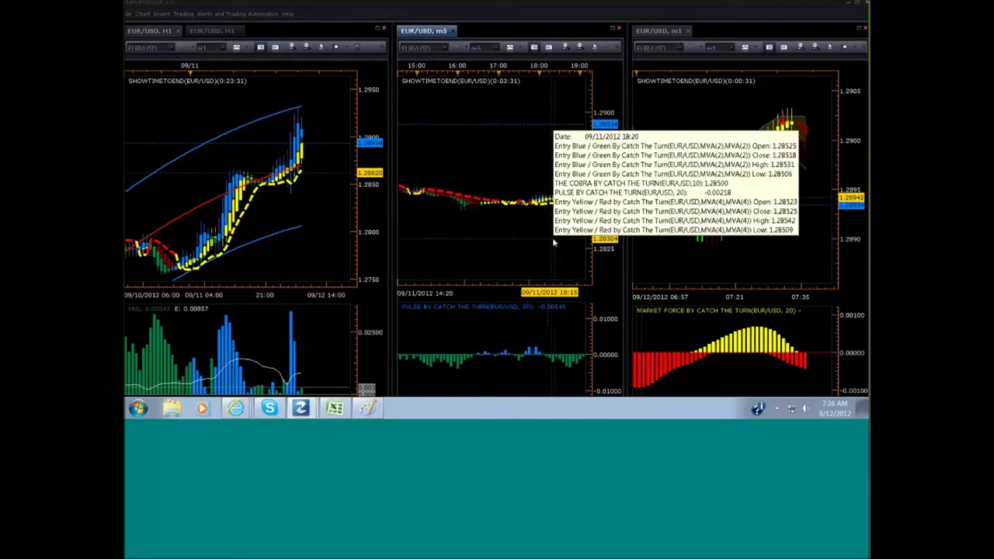
scroll(482, 201, "down", 5)
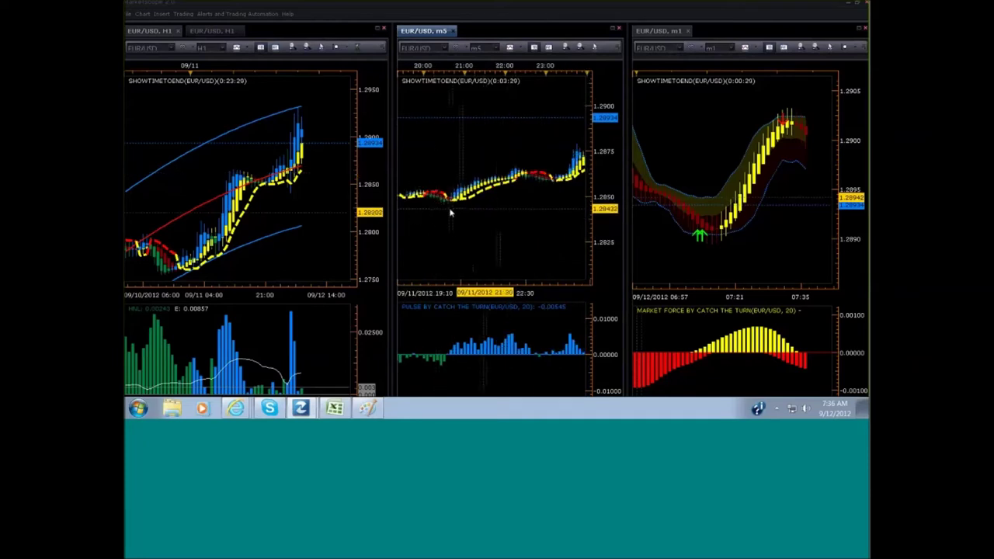
Stretch the m5 price scale and pan forward through the 09/11 evening and early 09/12 to the latest candles
left_click_drag(602, 233, 582, 177)
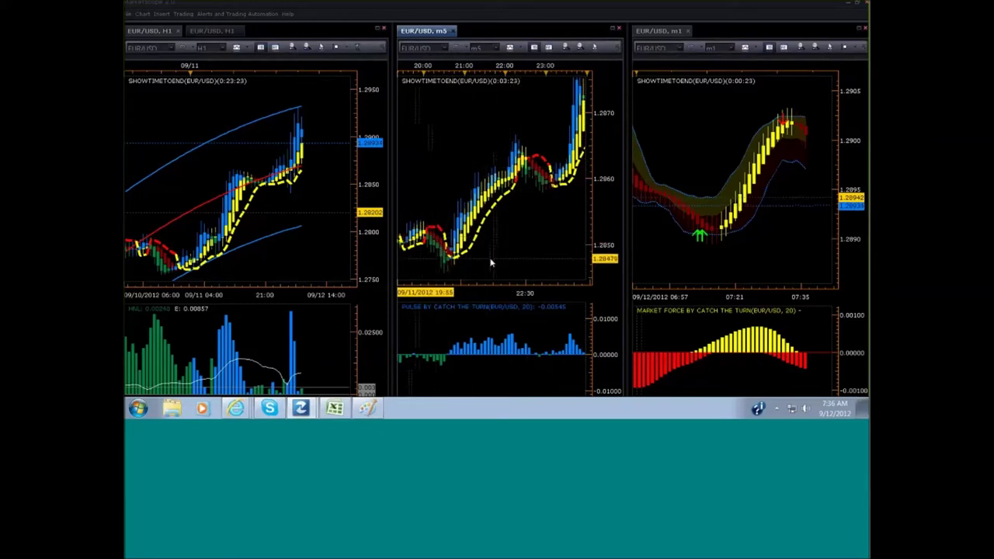
left_click_drag(491, 262, 541, 257)
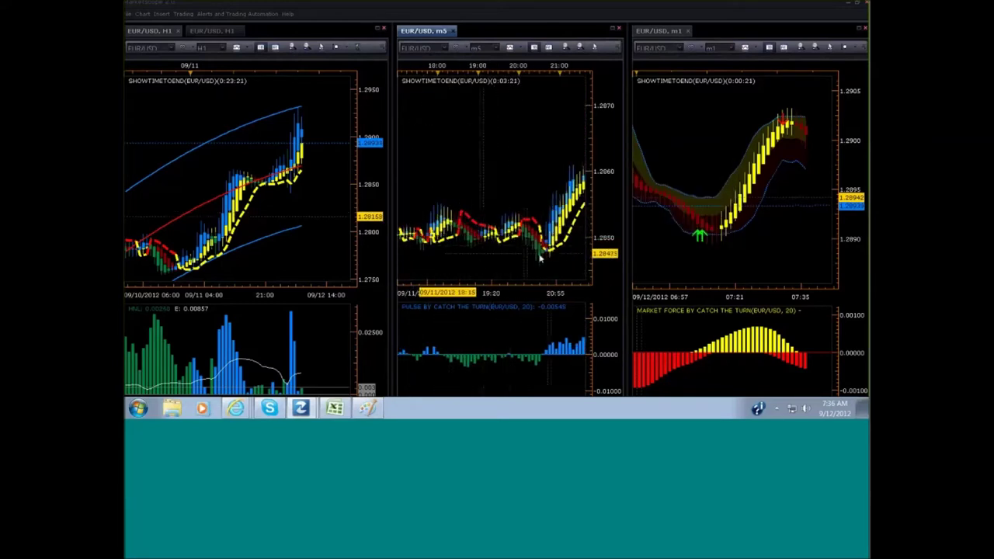
left_click_drag(541, 258, 473, 232)
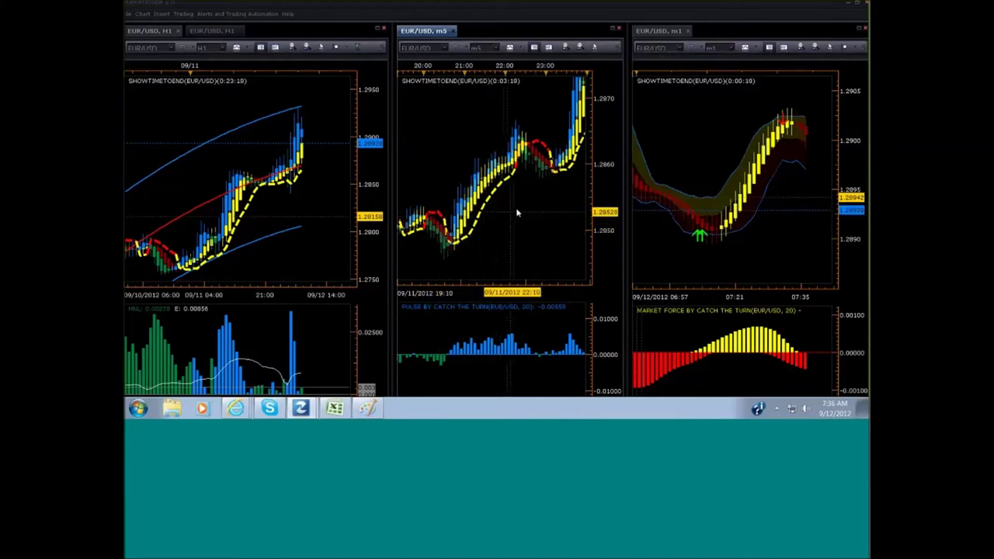
left_click_drag(550, 217, 449, 249)
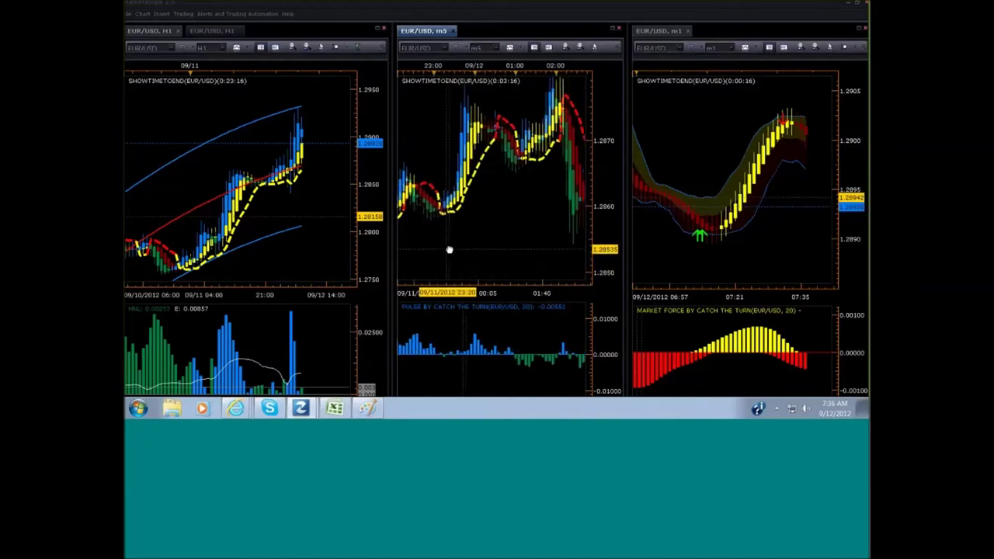
left_click_drag(528, 194, 435, 194)
left_click_drag(543, 171, 450, 170)
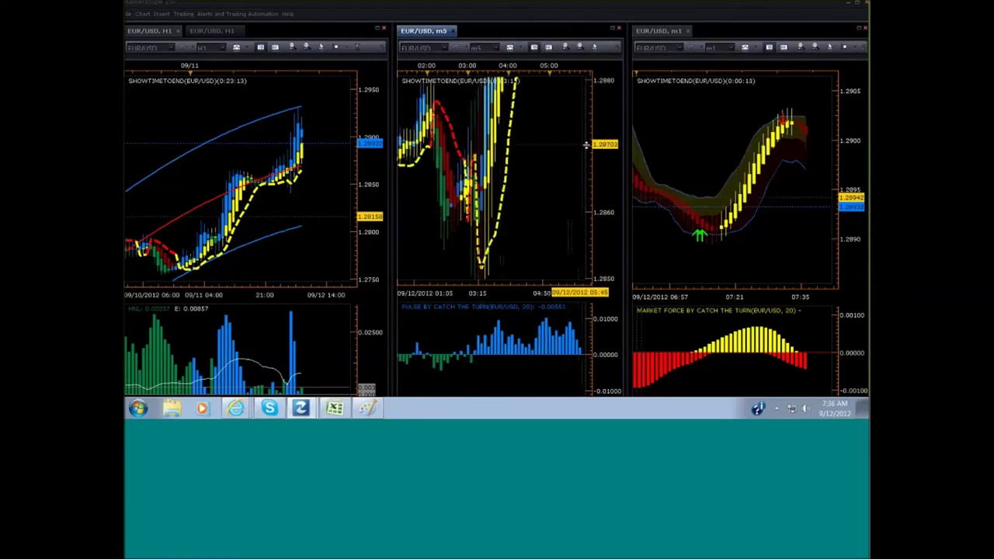
left_click_drag(558, 155, 465, 170)
left_click_drag(574, 233, 497, 245)
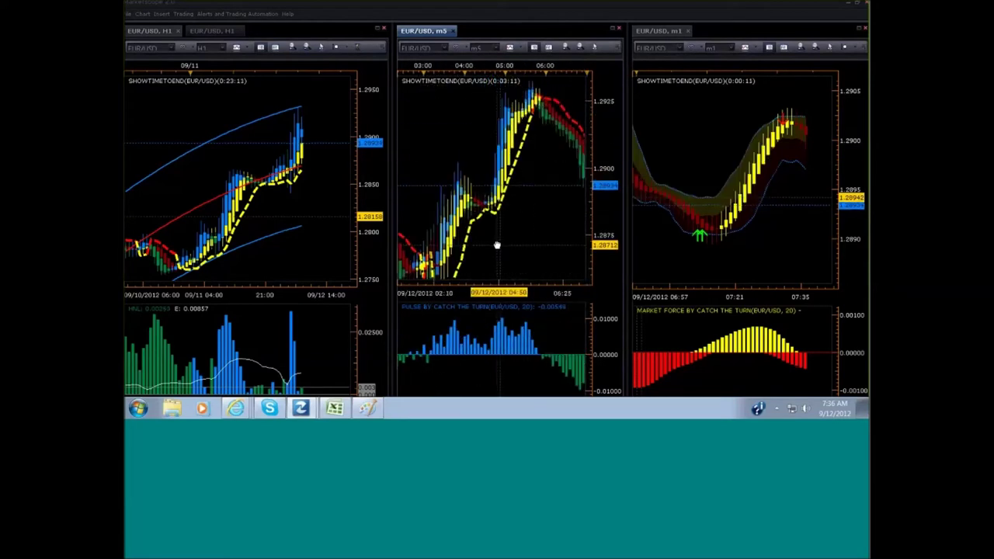
left_click_drag(549, 215, 466, 234)
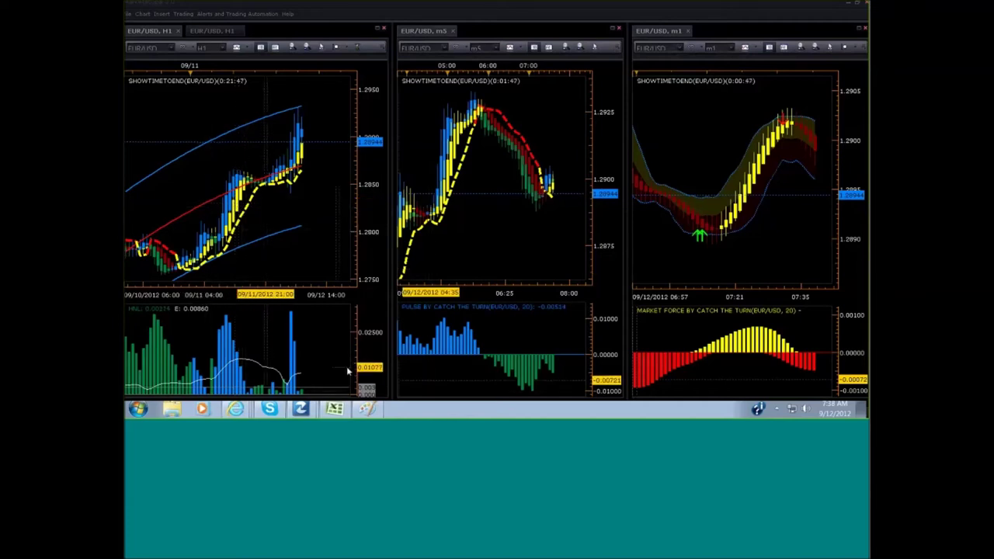
scroll(317, 357, "up", 3)
scroll(322, 272, "up", 2)
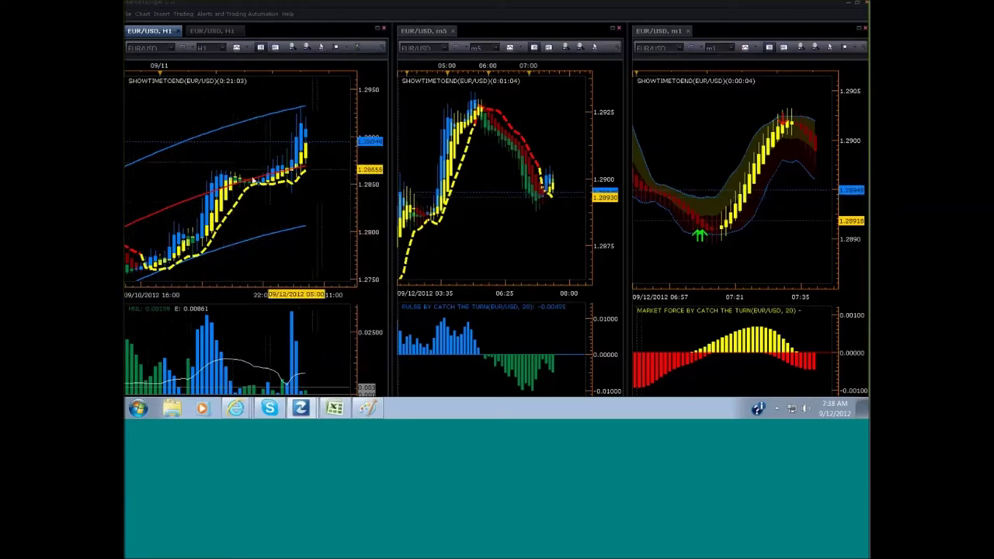
scroll(256, 217, "down", 3)
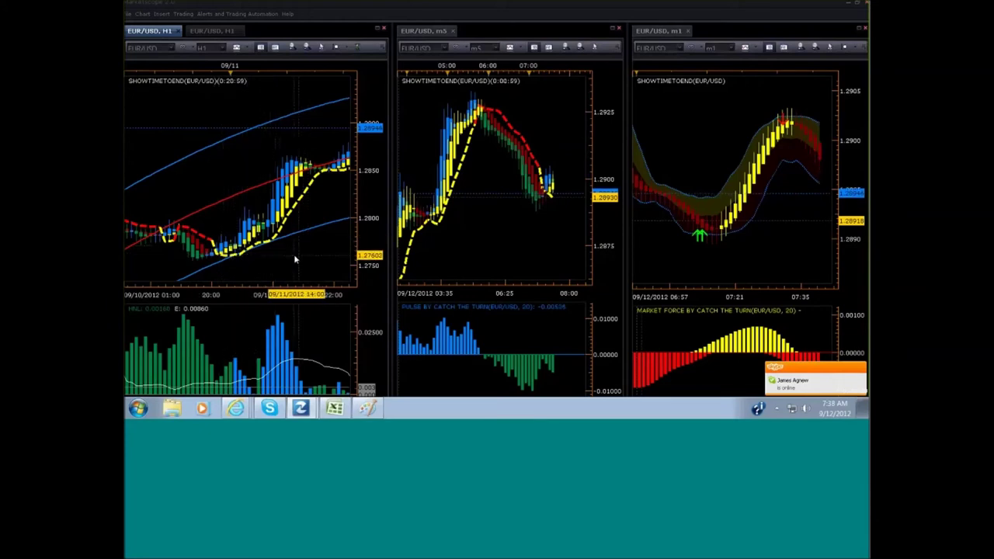
scroll(293, 254, "down", 2)
scroll(232, 250, "down", 1)
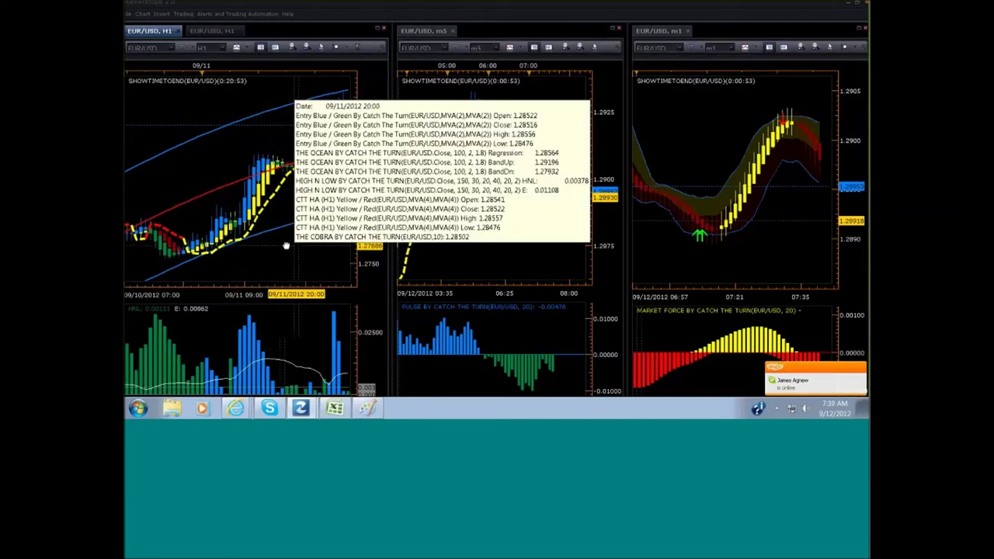
scroll(286, 246, "down", 1)
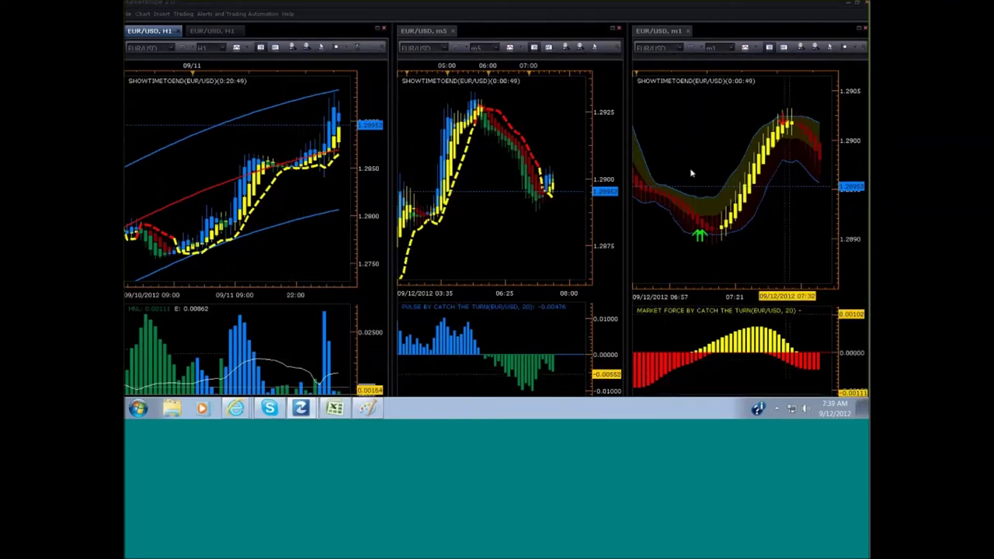
scroll(302, 225, "down", 1)
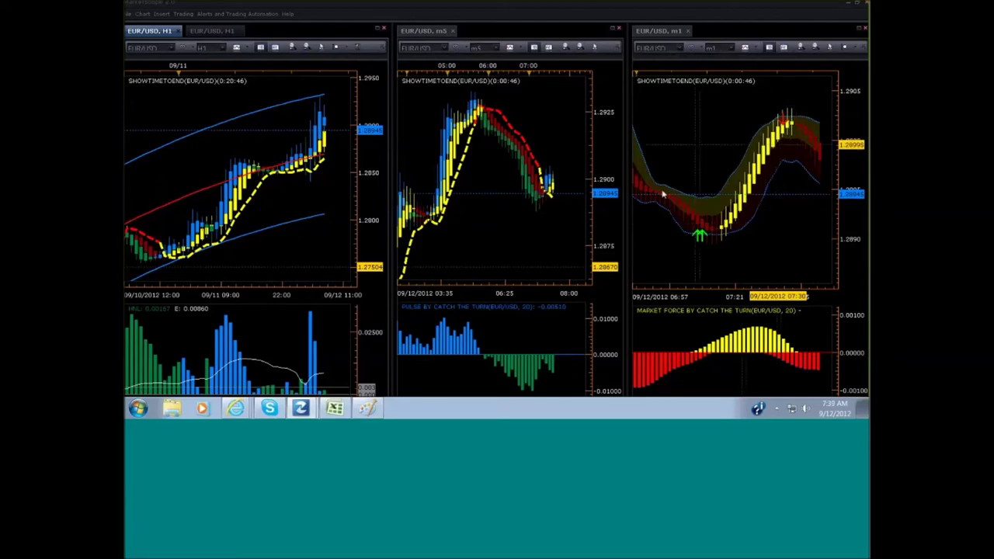
scroll(661, 194, "up", 2)
Rescale the m1 chart, pan the H1 chart, and drag the Traders Lab page over the charts
left_click(722, 194)
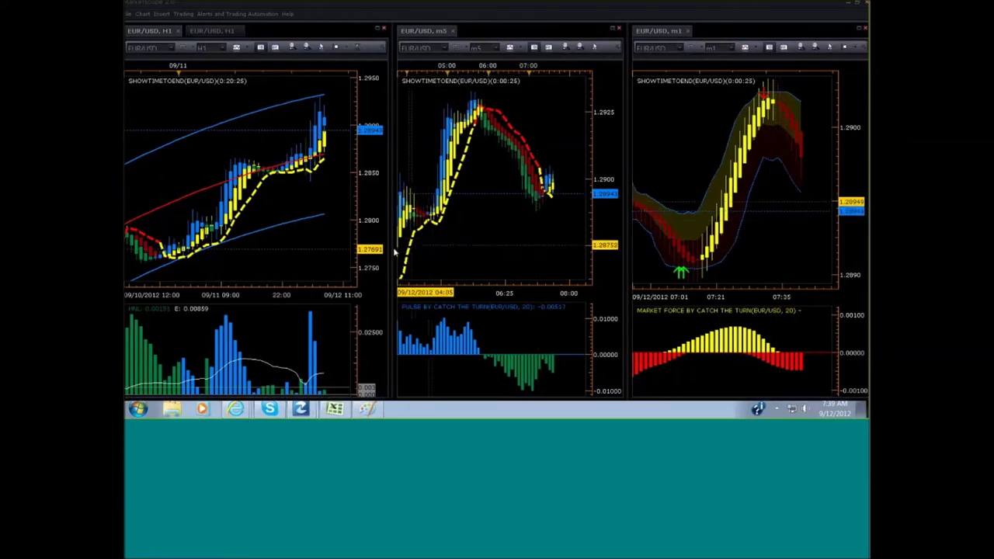
scroll(278, 260, "down", 2)
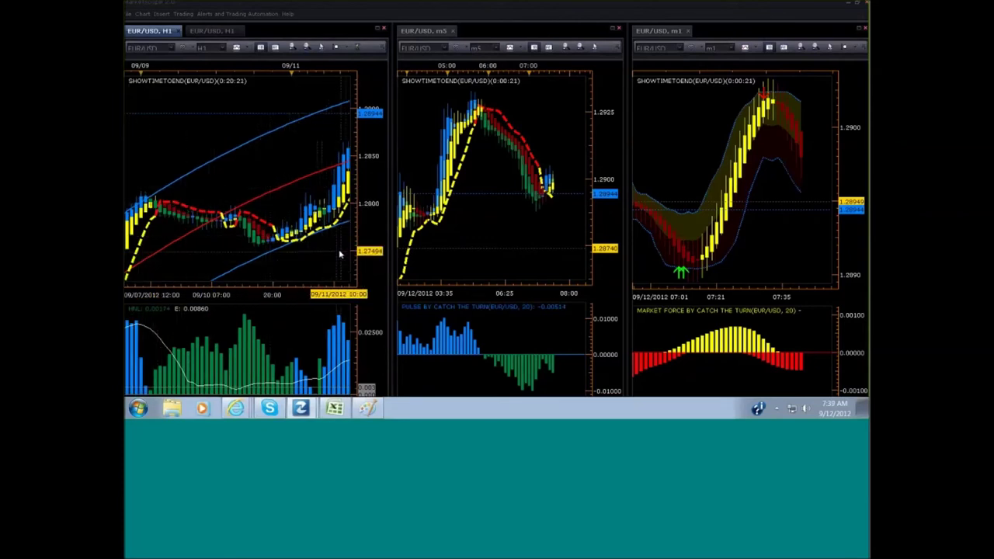
scroll(339, 254, "up", 2)
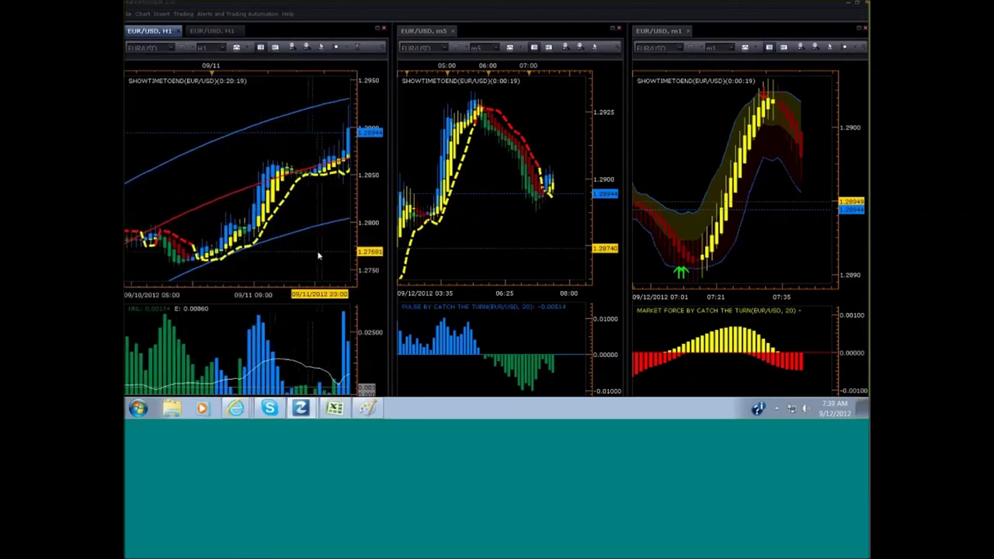
left_click_drag(318, 255, 265, 249)
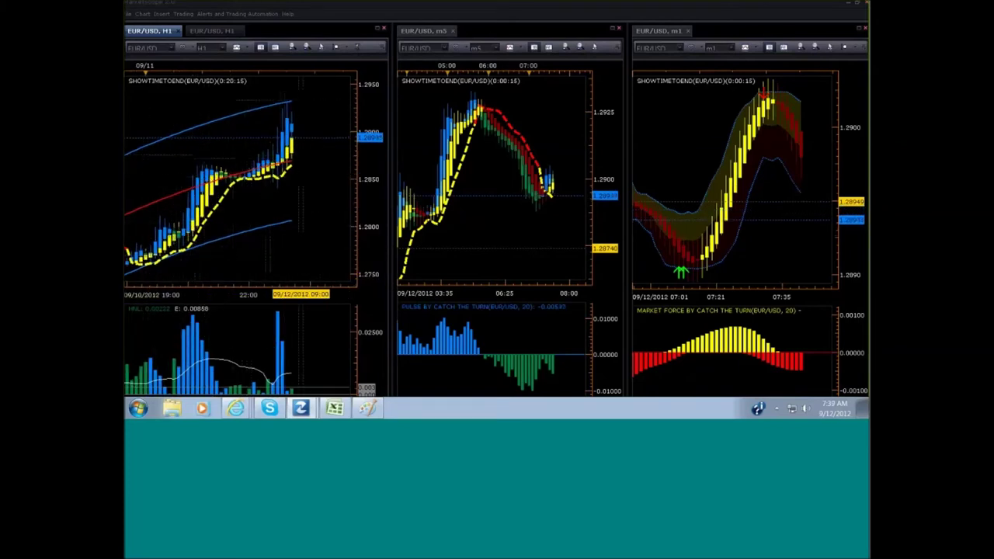
scroll(284, 257, "down", 2)
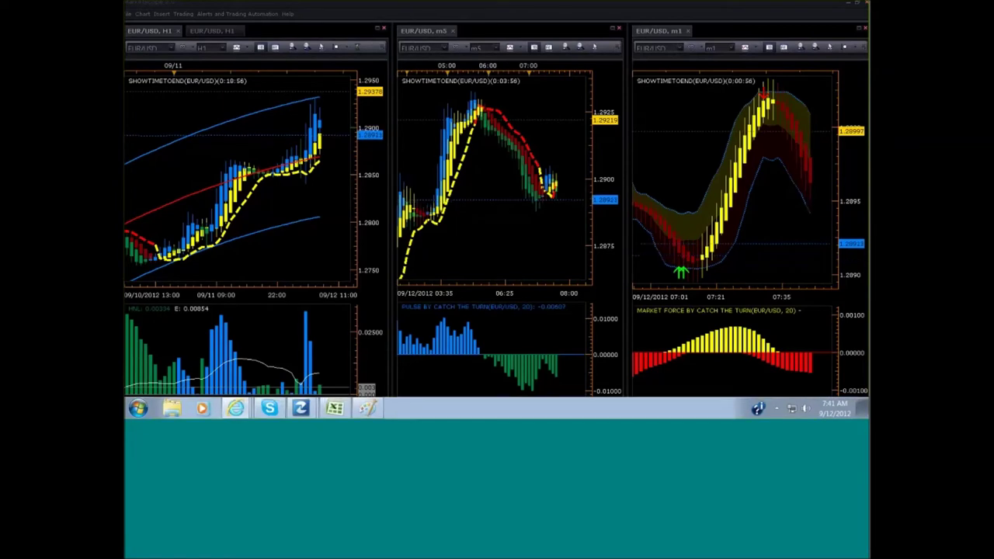
mouse_move(868, 76)
left_mouse_down()
mouse_move(587, 78)
mouse_move(732, 91)
mouse_move(752, 220)
left_mouse_up()
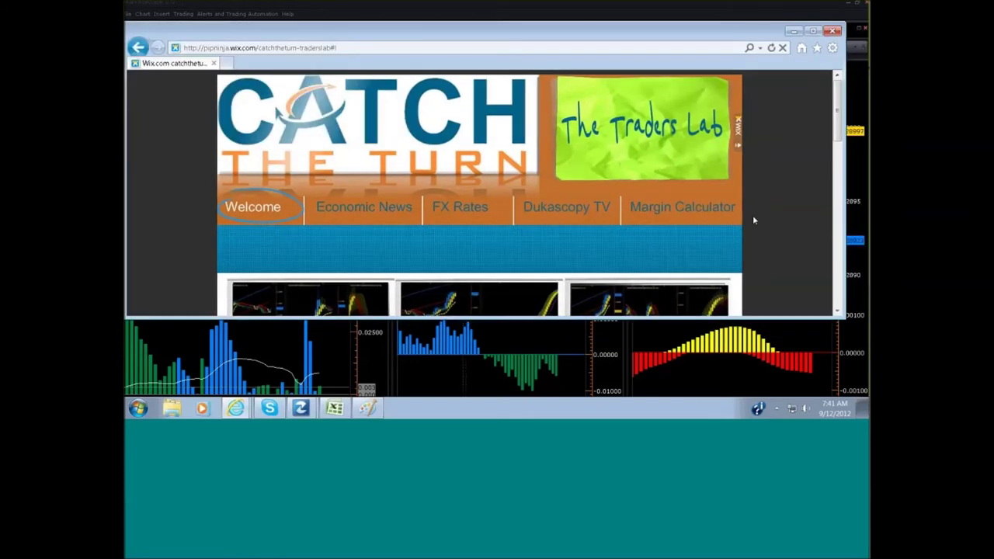
Maximize the Traders Lab browser window to fill the screen
key("super+Up")
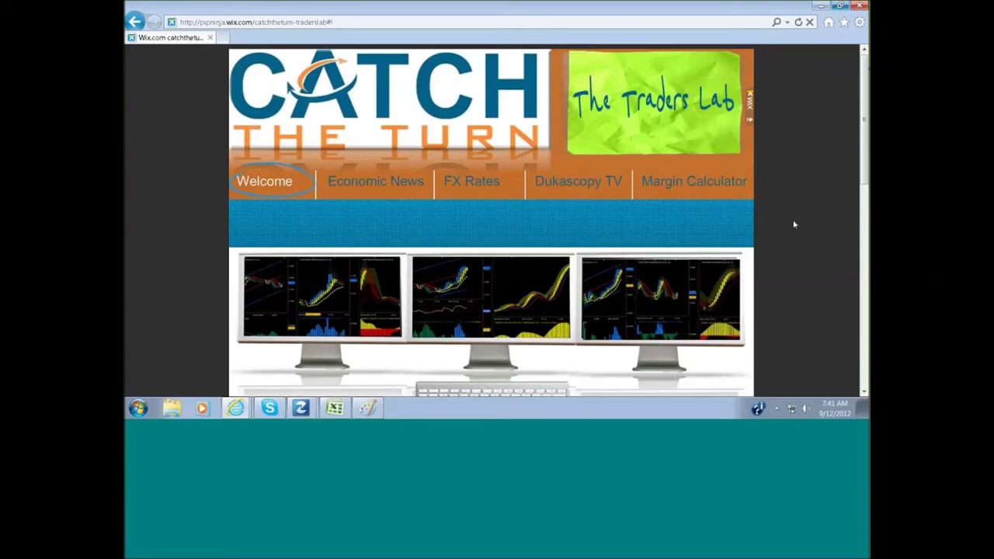
scroll(803, 216, "down", 1)
scroll(784, 210, "down", 3)
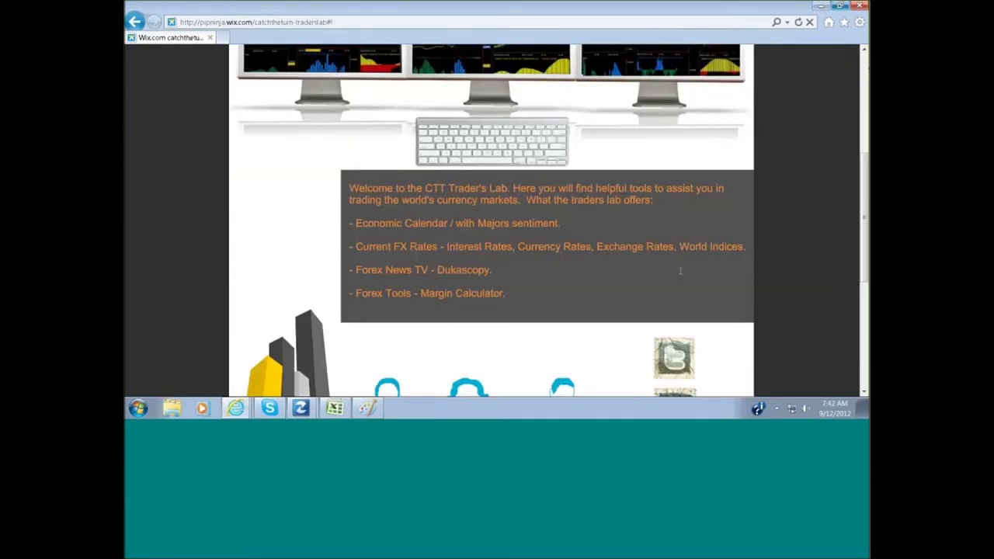
scroll(811, 264, "down", 1)
scroll(812, 264, "down", 1)
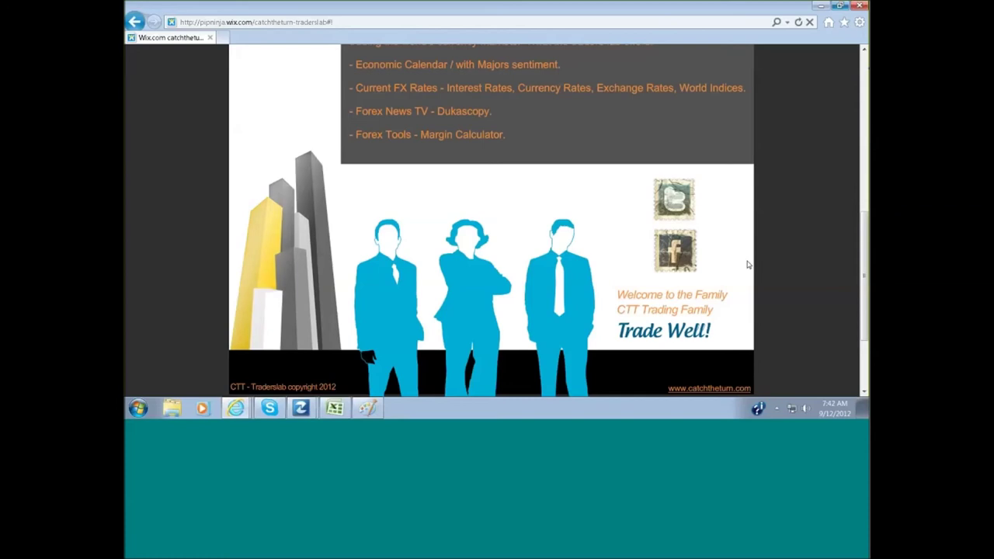
scroll(743, 267, "down", 2)
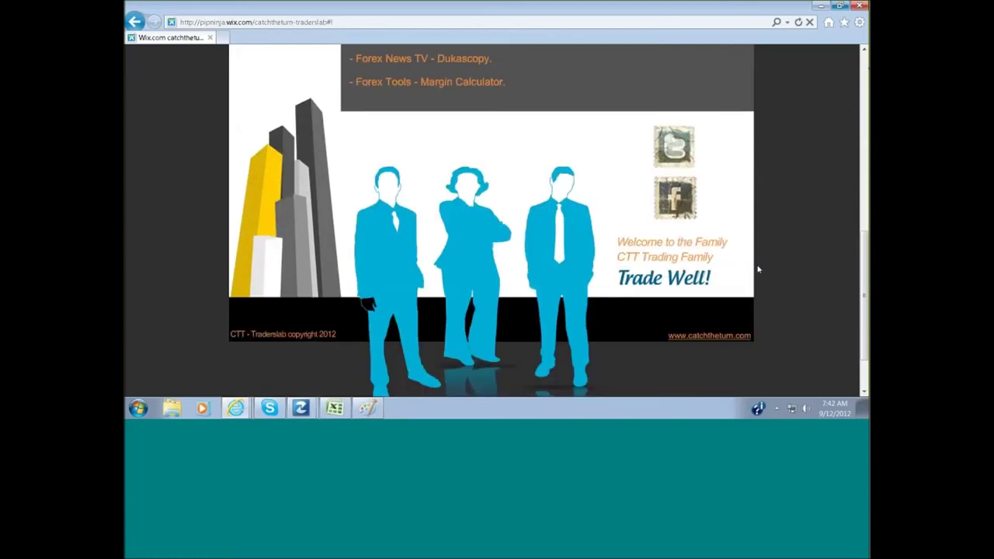
scroll(758, 268, "up", 5)
scroll(757, 268, "up", 5)
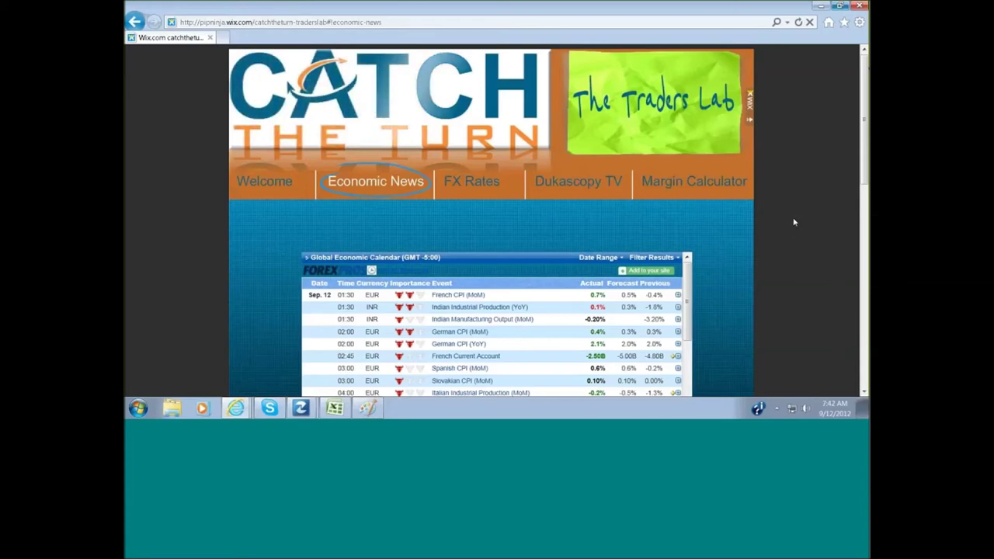
scroll(792, 208, "down", 3)
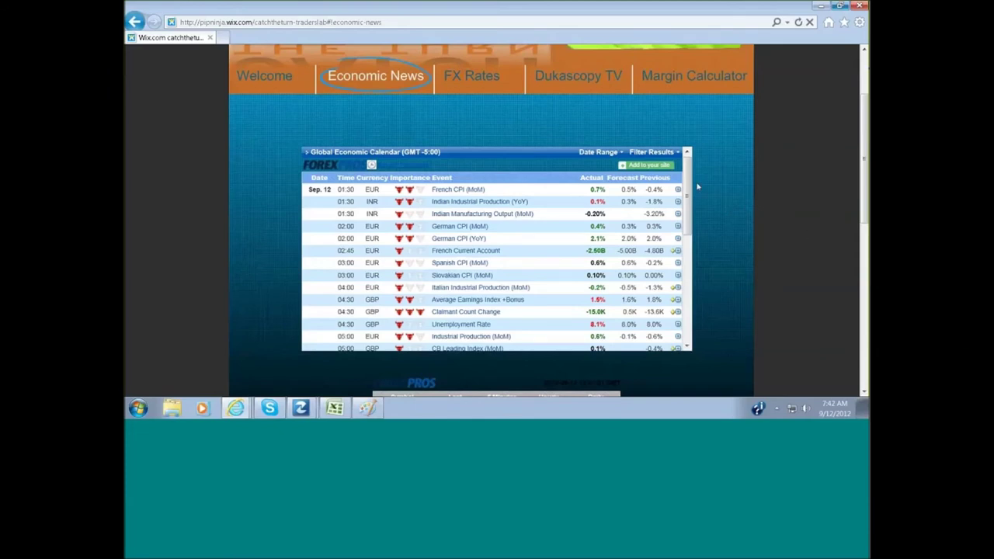
left_click_drag(687, 188, 696, 274)
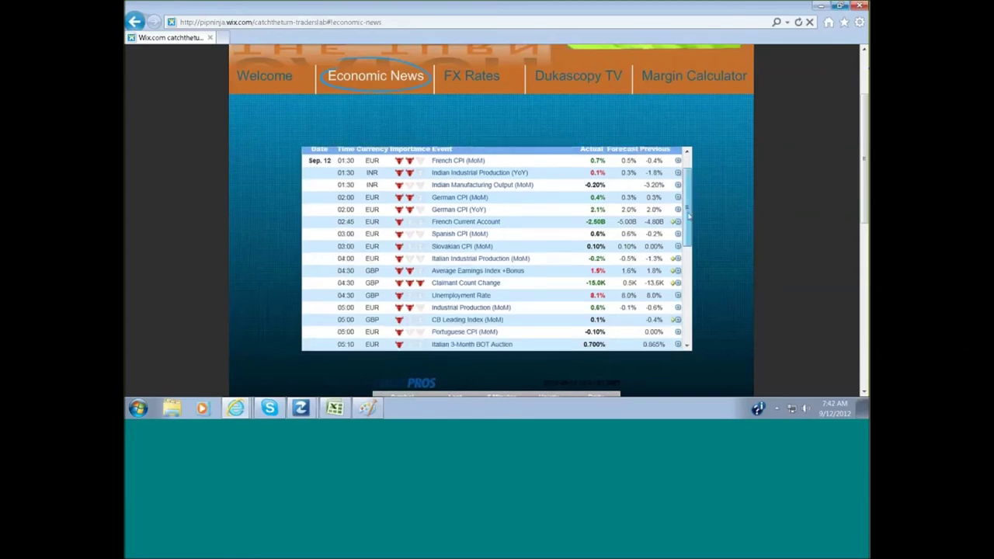
scroll(543, 233, "up", 1)
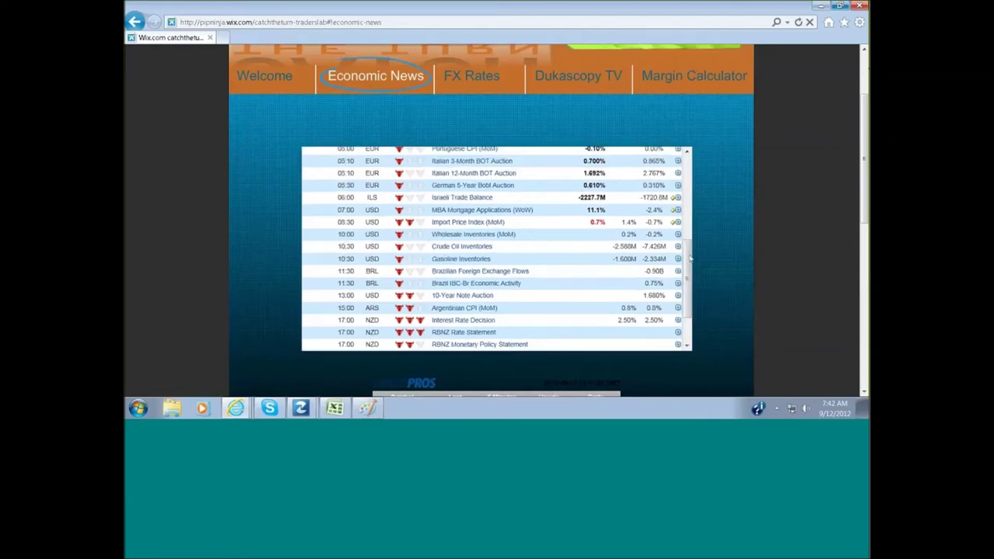
mouse_move(691, 258)
left_mouse_down()
mouse_move(702, 212)
mouse_move(689, 155)
left_mouse_up()
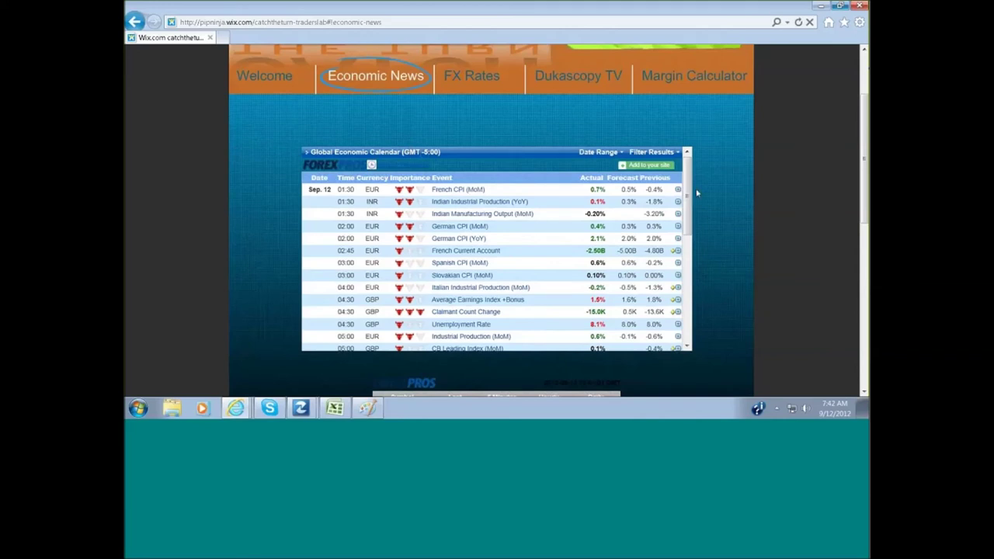
Apply the calendar's currency and importance filters, then go to the FX Rates page
left_click(652, 152)
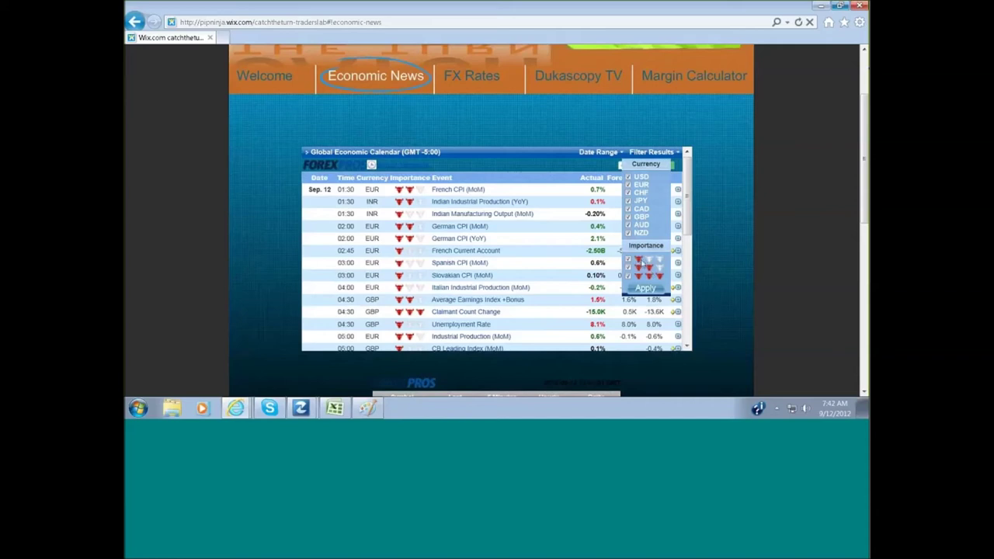
left_click(646, 288)
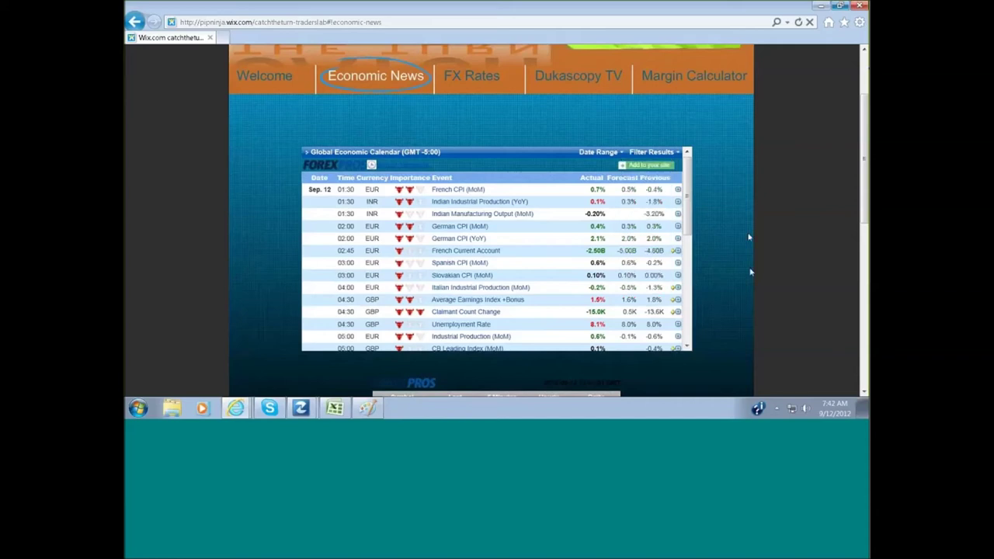
left_click_drag(688, 186, 686, 298)
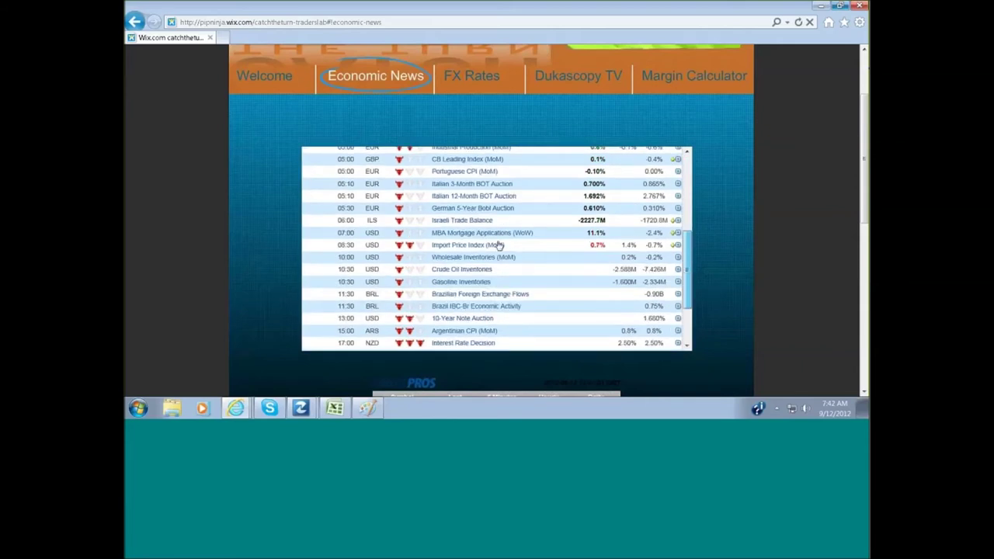
scroll(497, 245, "down", 1)
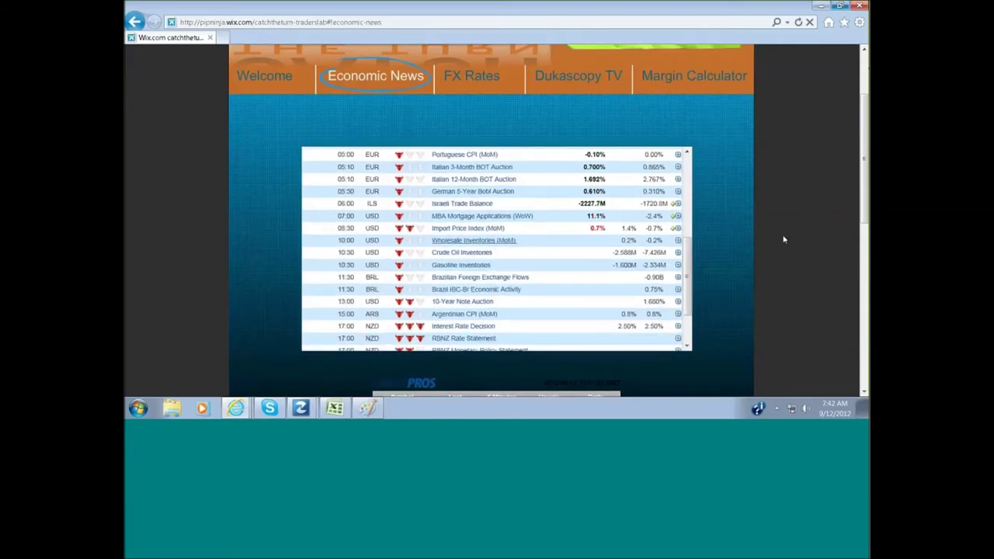
scroll(784, 240, "down", 1)
scroll(679, 233, "down", 2)
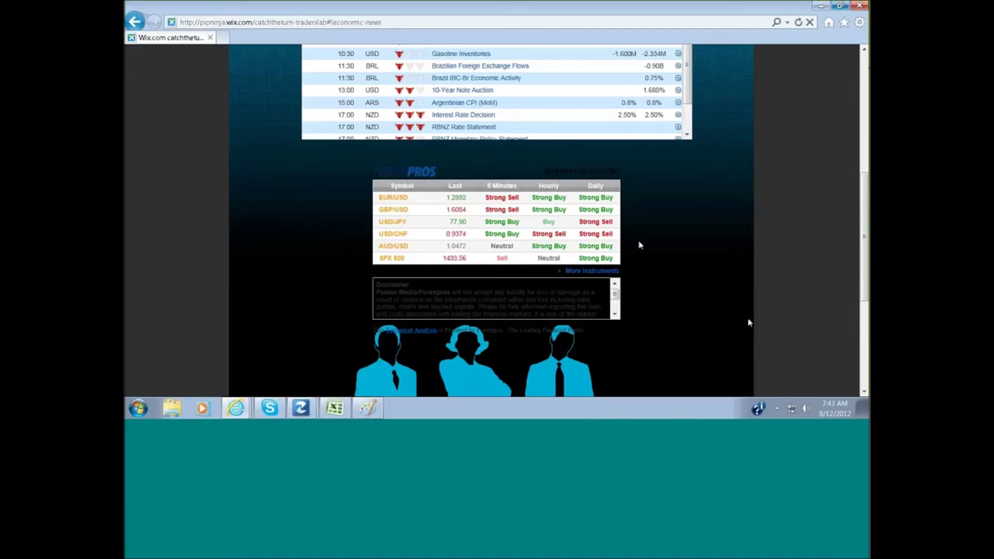
scroll(736, 297, "up", 5)
scroll(735, 297, "up", 3)
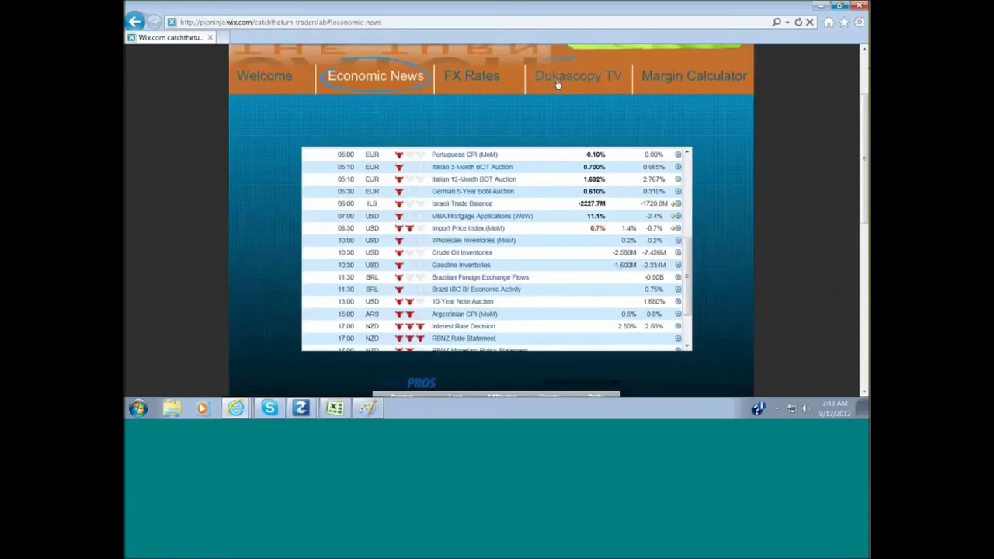
left_click(463, 78)
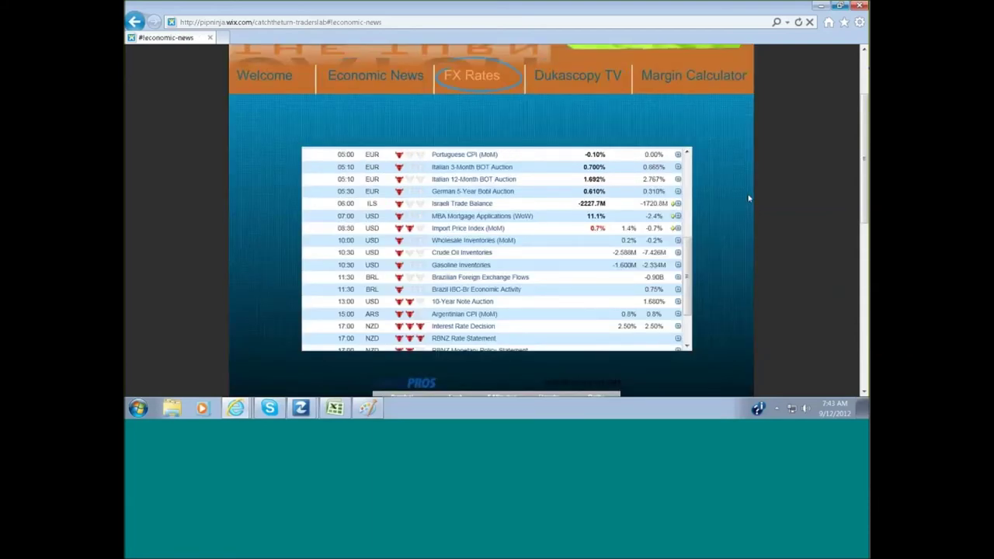
scroll(780, 205, "down", 3)
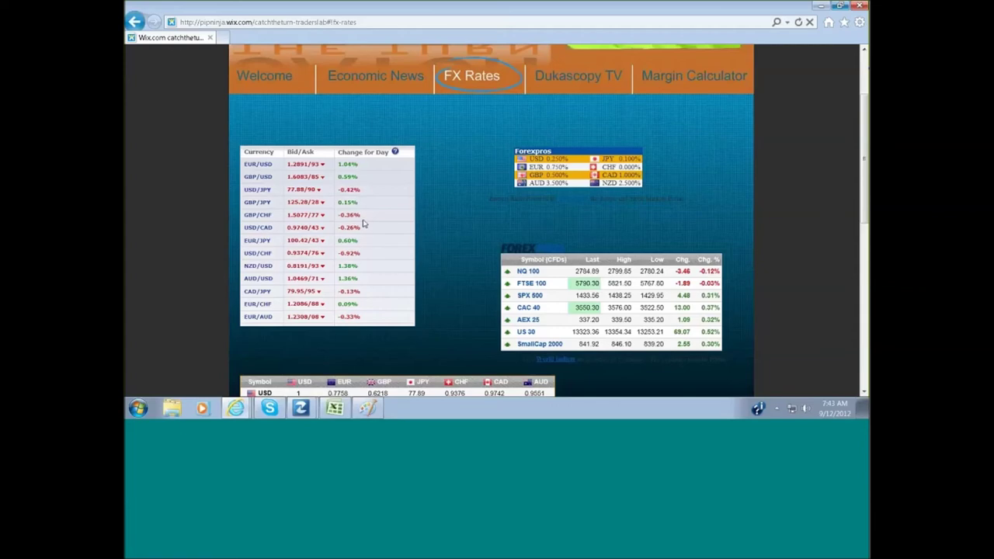
scroll(419, 287, "down", 1)
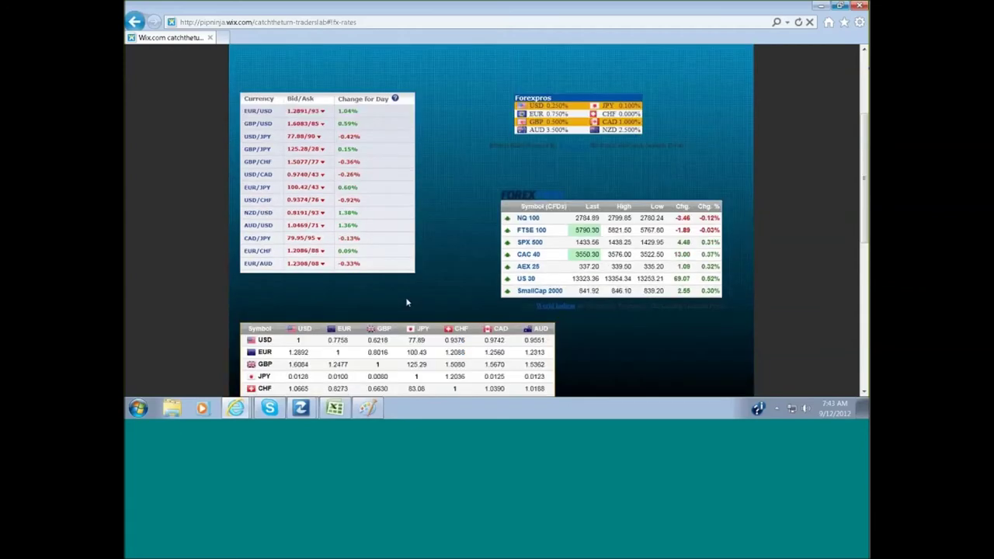
scroll(407, 301, "down", 1)
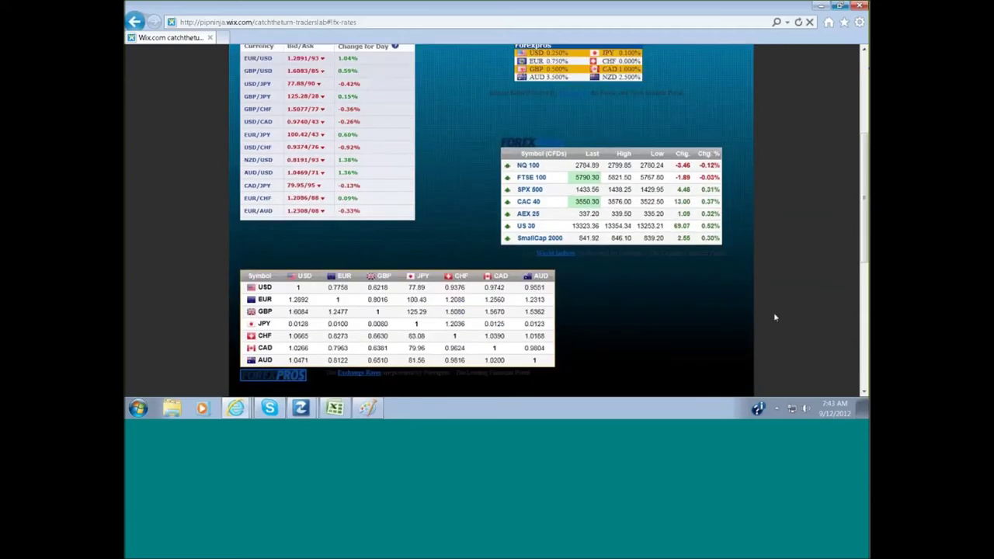
scroll(774, 312, "up", 1)
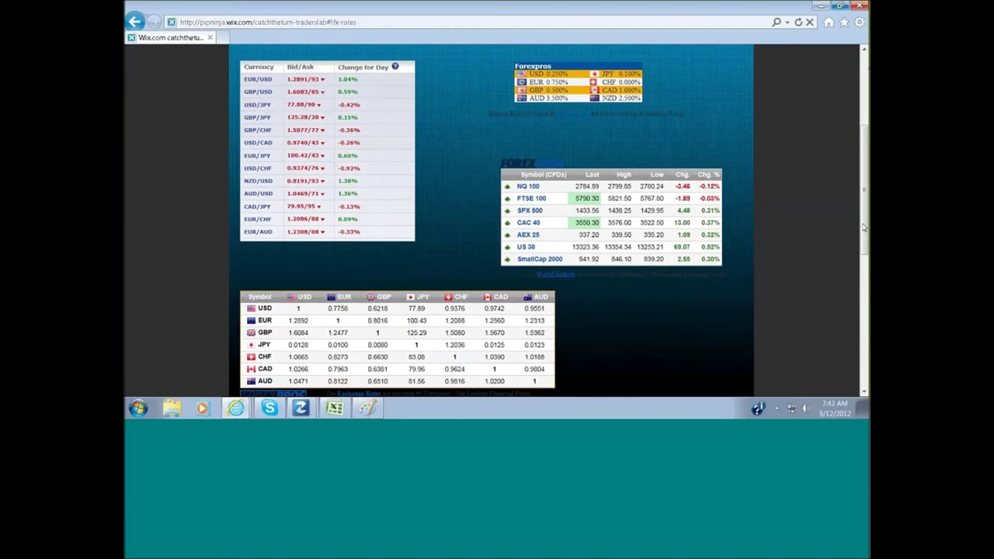
scroll(863, 225, "down", 1)
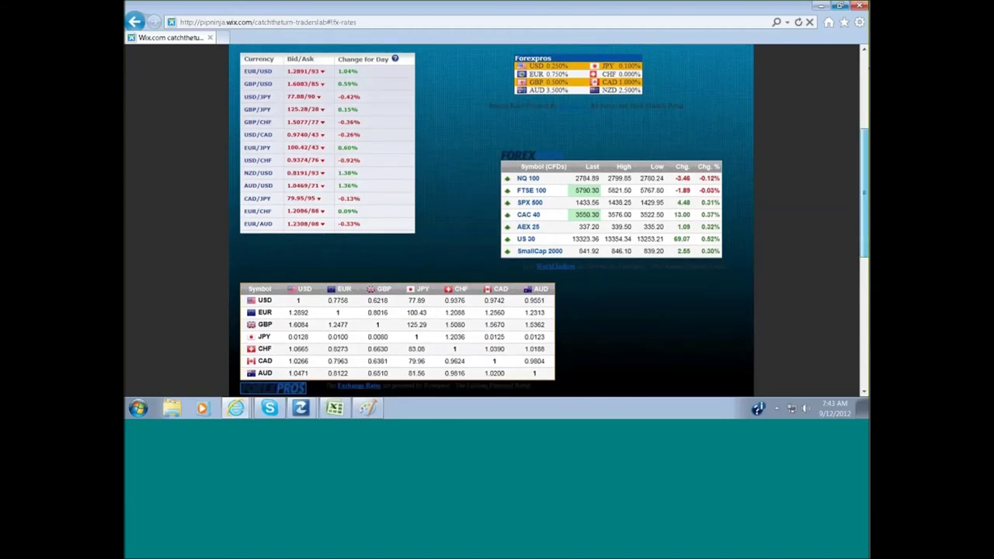
scroll(863, 225, "up", 1)
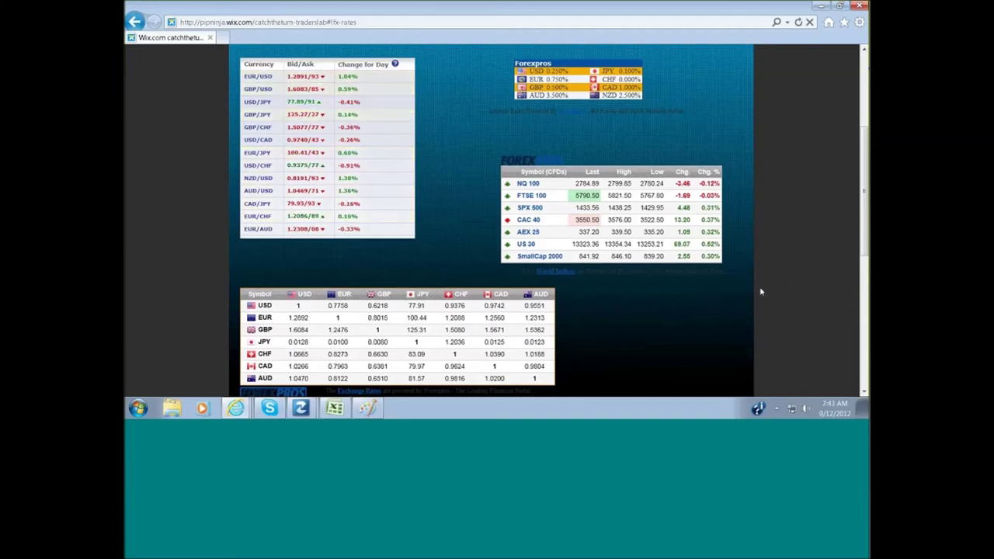
scroll(761, 291, "up", 2)
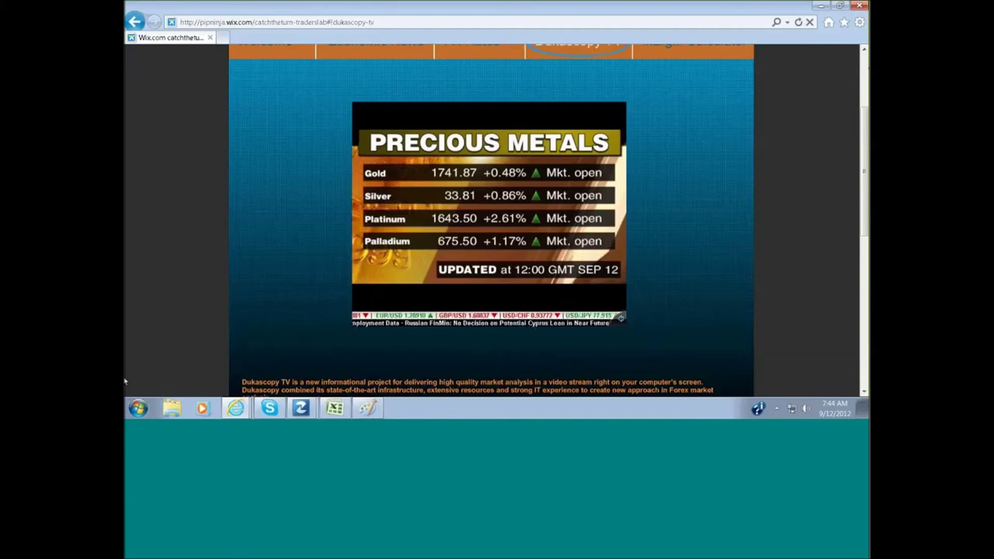
mouse_move(488, 210)
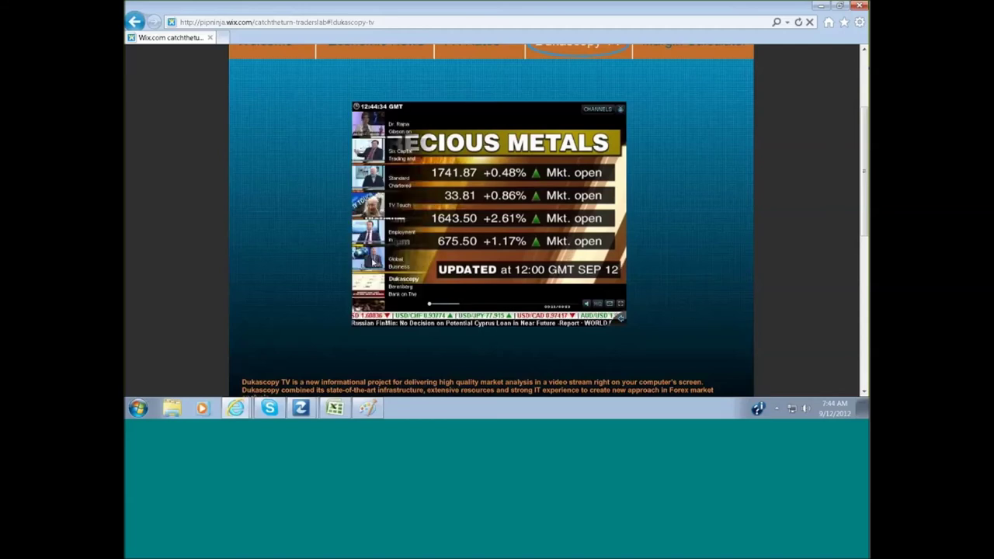
scroll(364, 270, "down", 3)
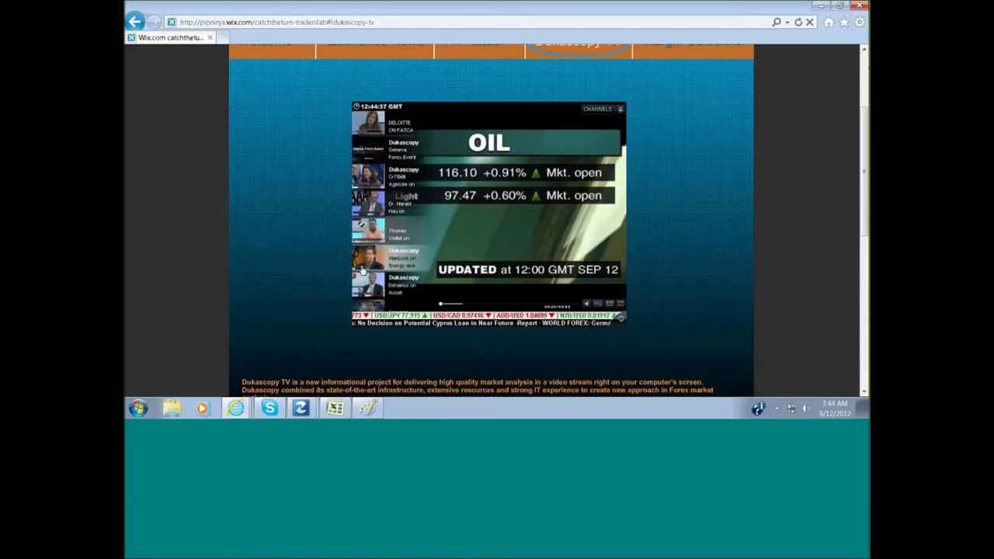
scroll(363, 270, "down", 3)
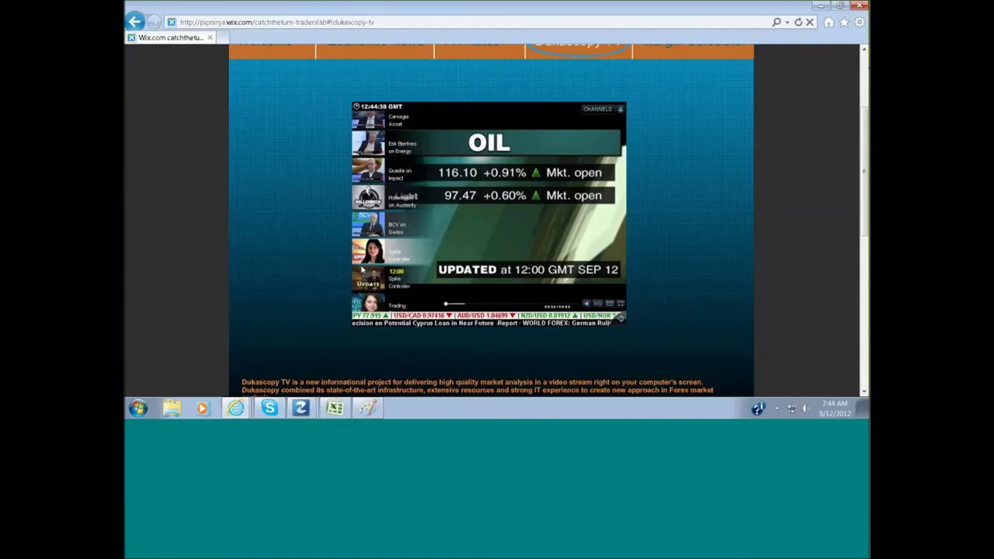
scroll(362, 270, "down", 3)
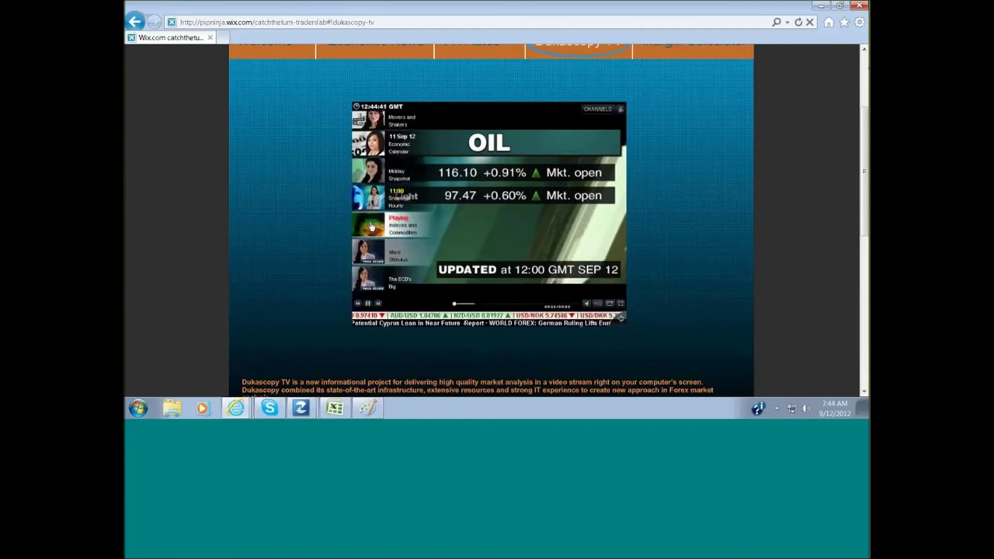
scroll(372, 226, "down", 2)
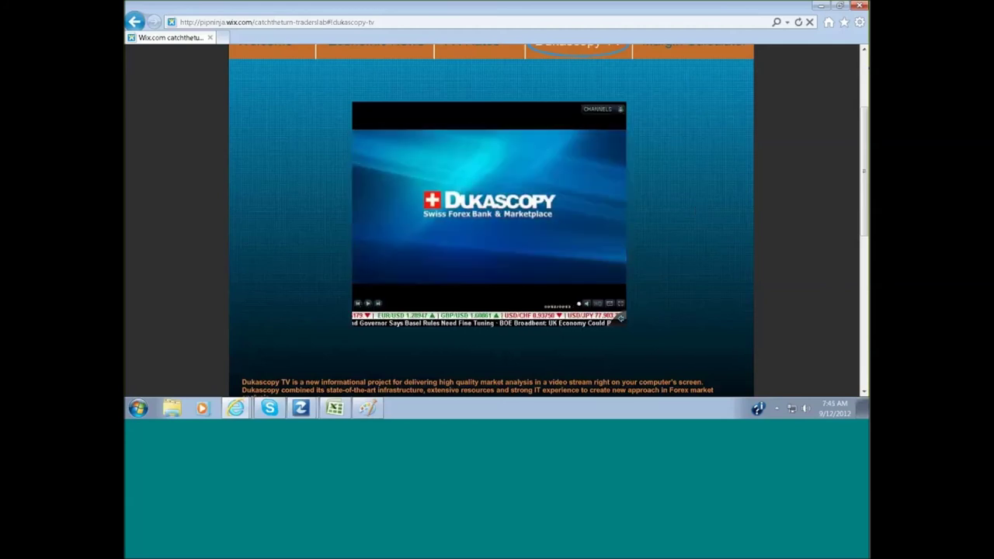
scroll(692, 260, "up", 1)
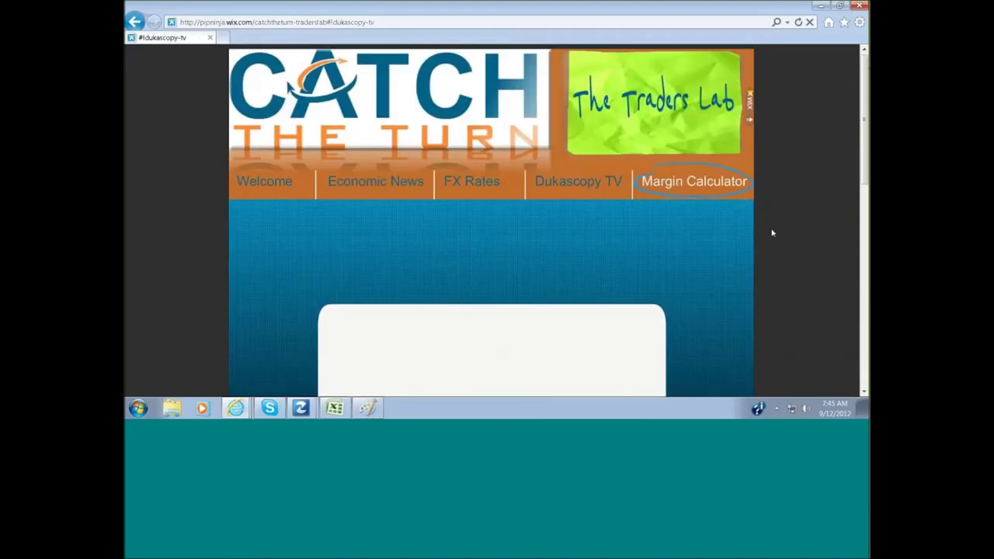
scroll(773, 233, "down", 1)
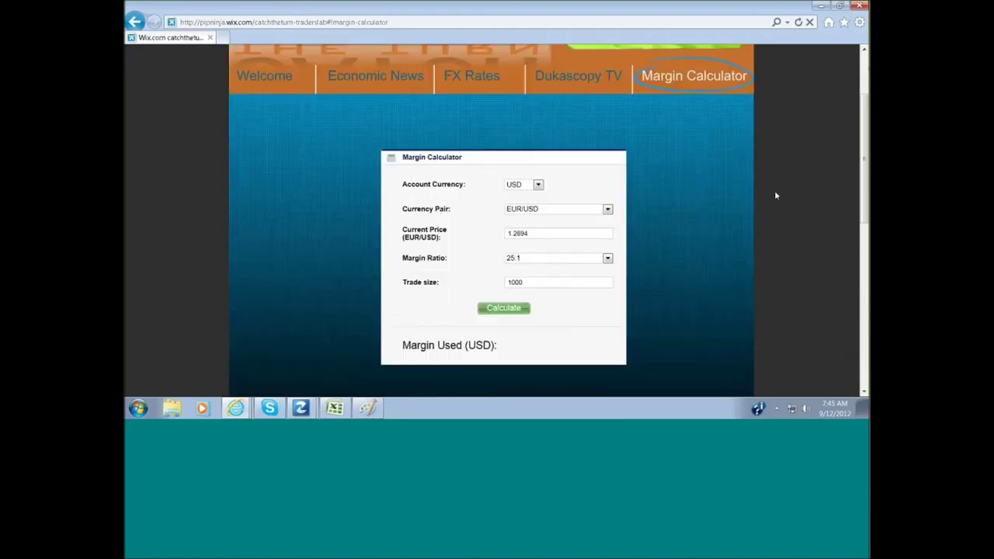
scroll(774, 190, "down", 1)
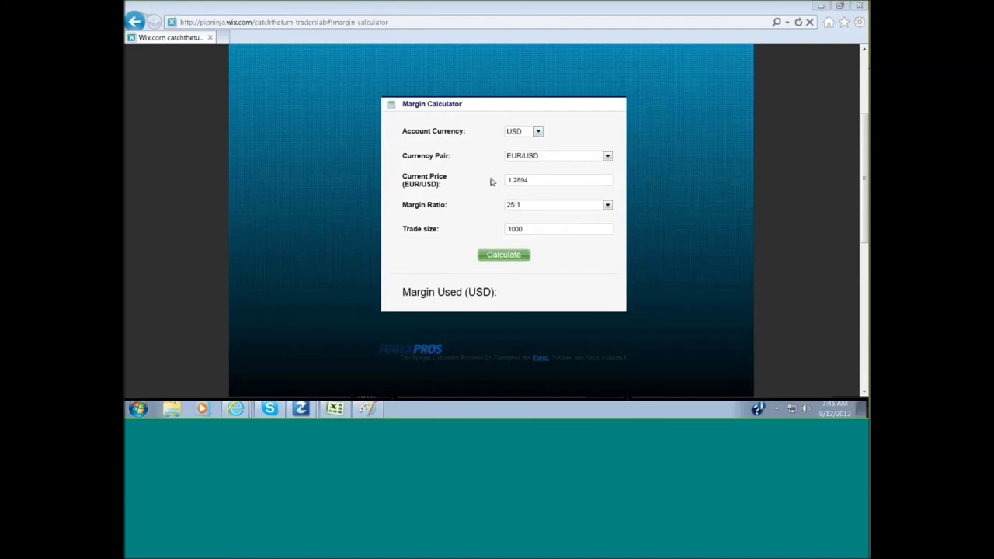
Calculate margin for a 10000 trade at 50:1, then return to the Welcome page
left_click(608, 205)
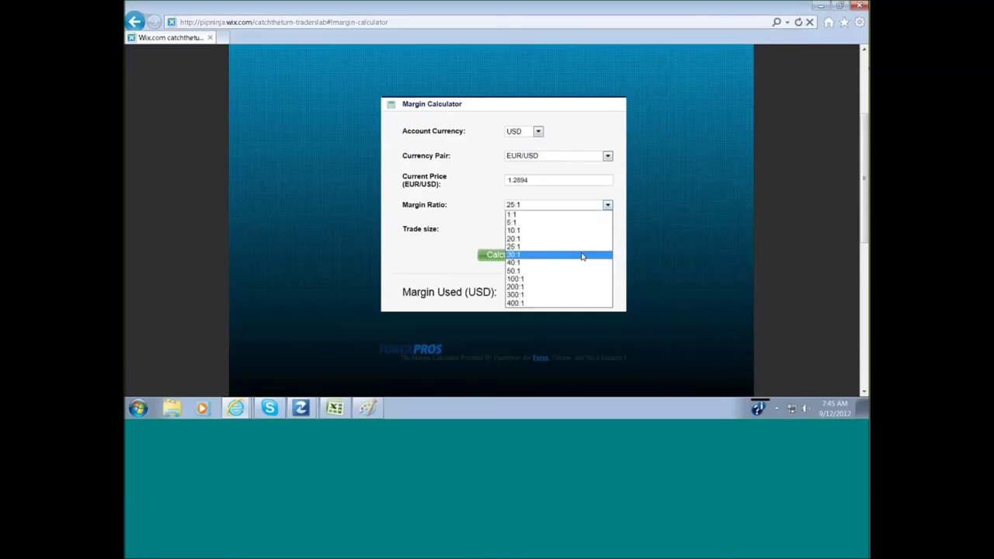
left_click(556, 271)
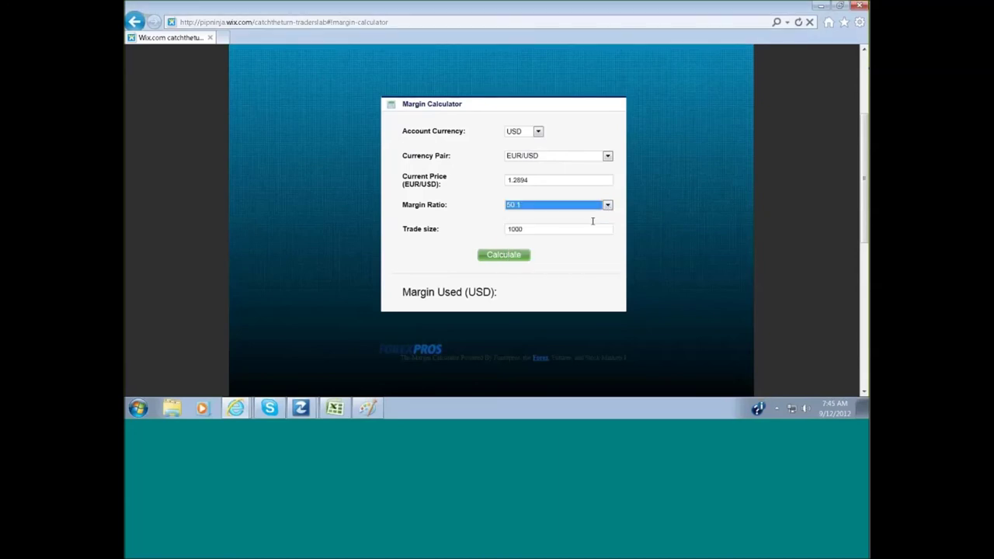
double_click(517, 229)
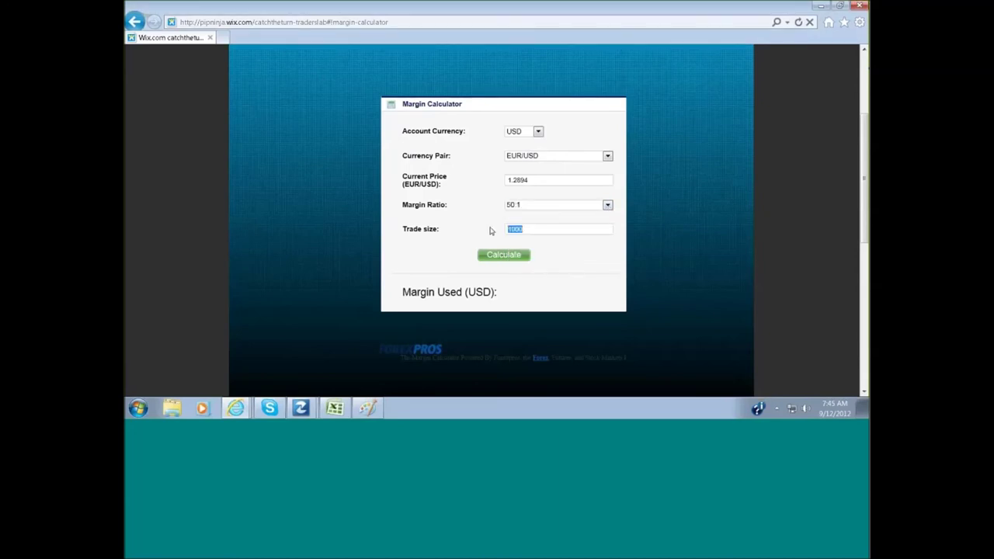
type("10000")
left_click(508, 258)
scroll(711, 288, "down", 3)
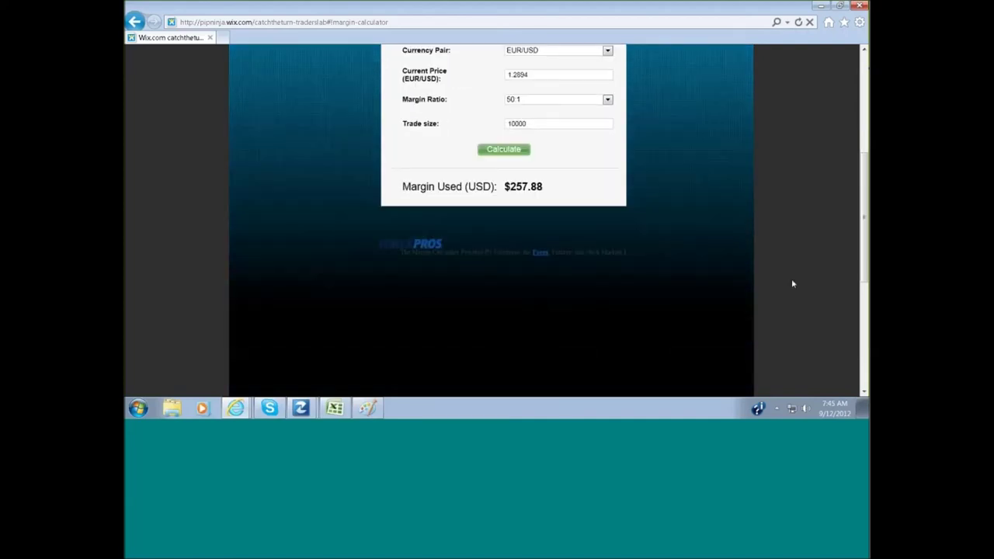
scroll(791, 279, "up", 5)
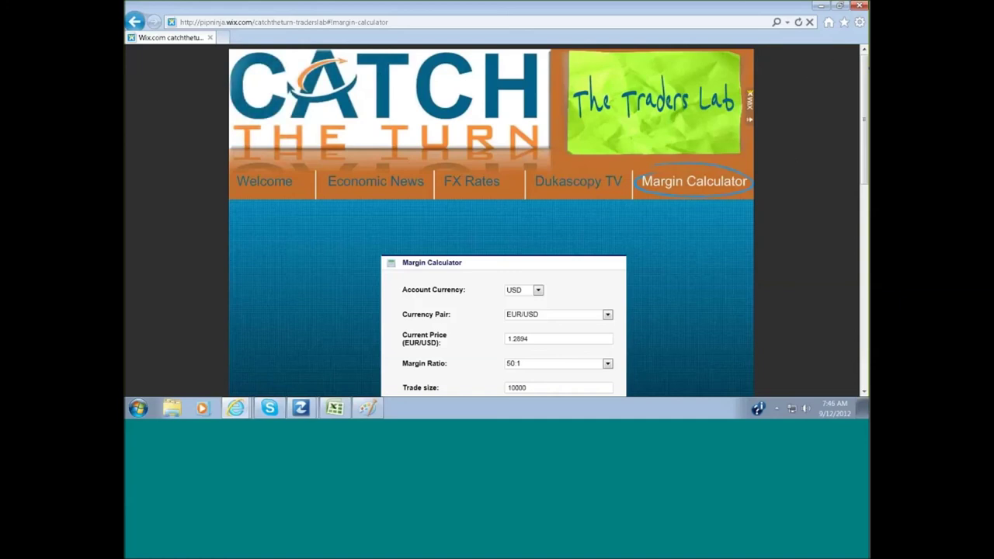
left_click(264, 184)
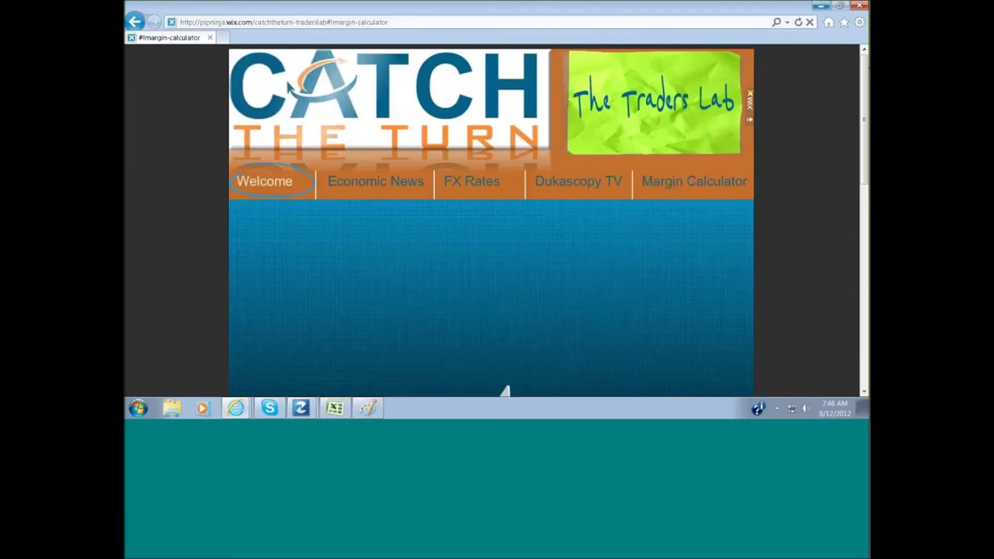
Restore down and minimize the Traders Lab browser, then slide the community site window into view
left_click(838, 6)
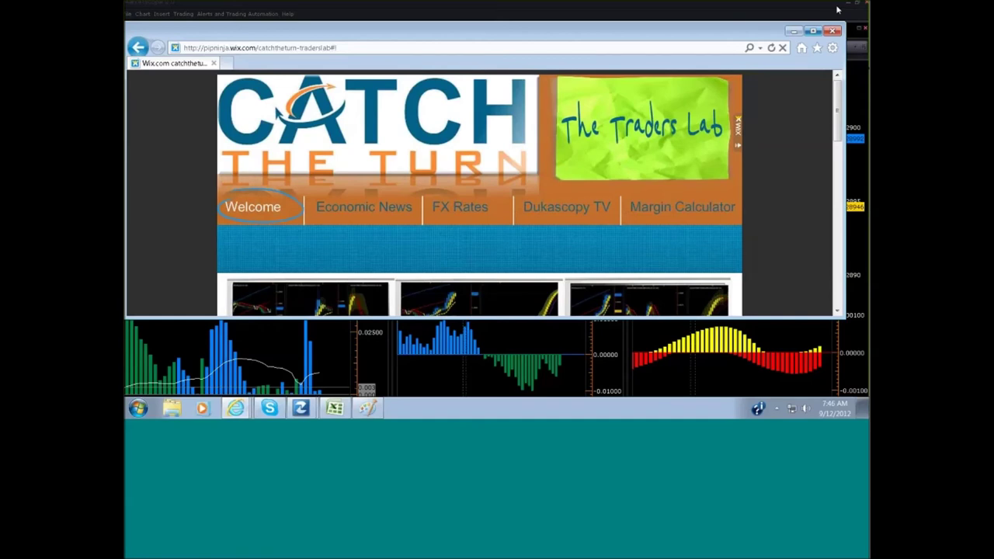
left_click(793, 30)
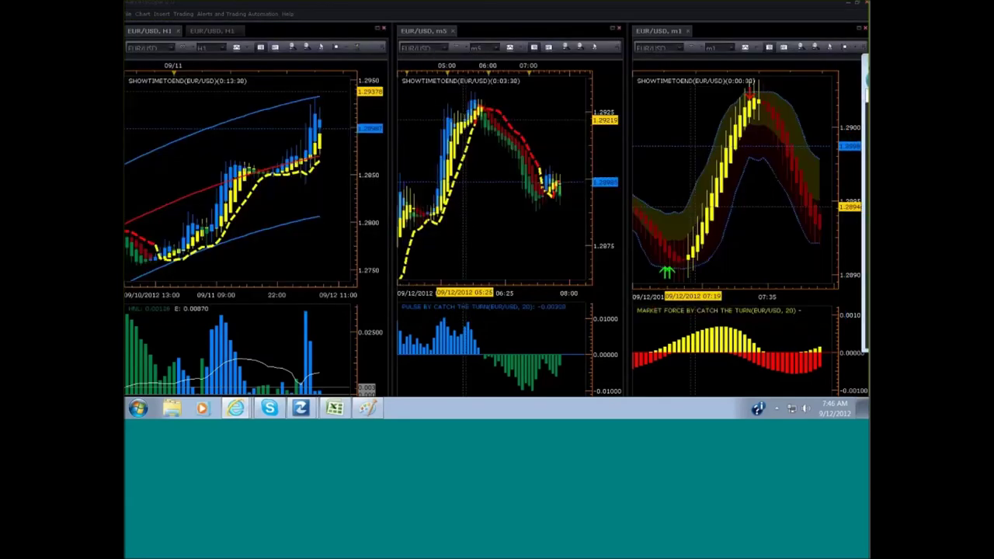
left_click_drag(866, 83, 326, 83)
scroll(758, 153, "down", 2)
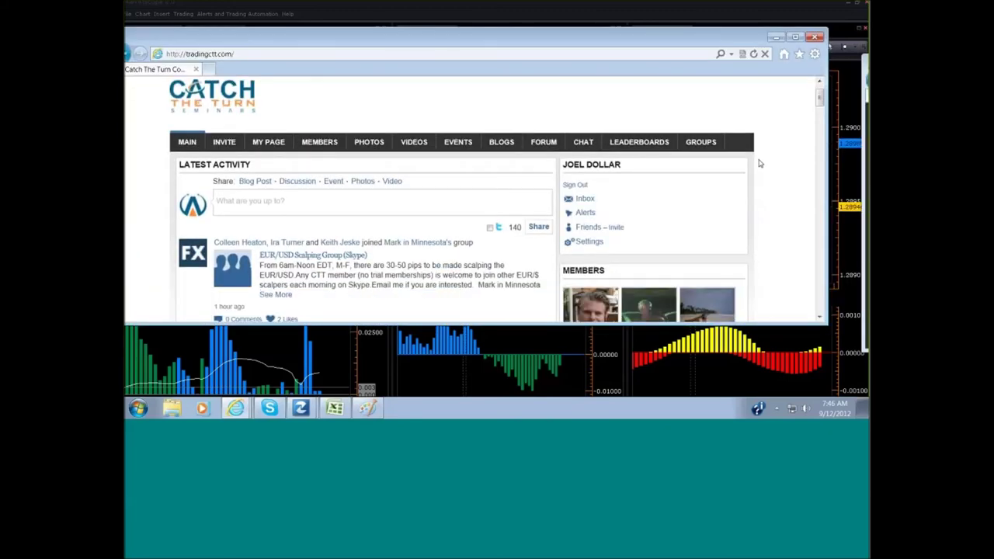
scroll(761, 163, "down", 2)
scroll(761, 163, "down", 2)
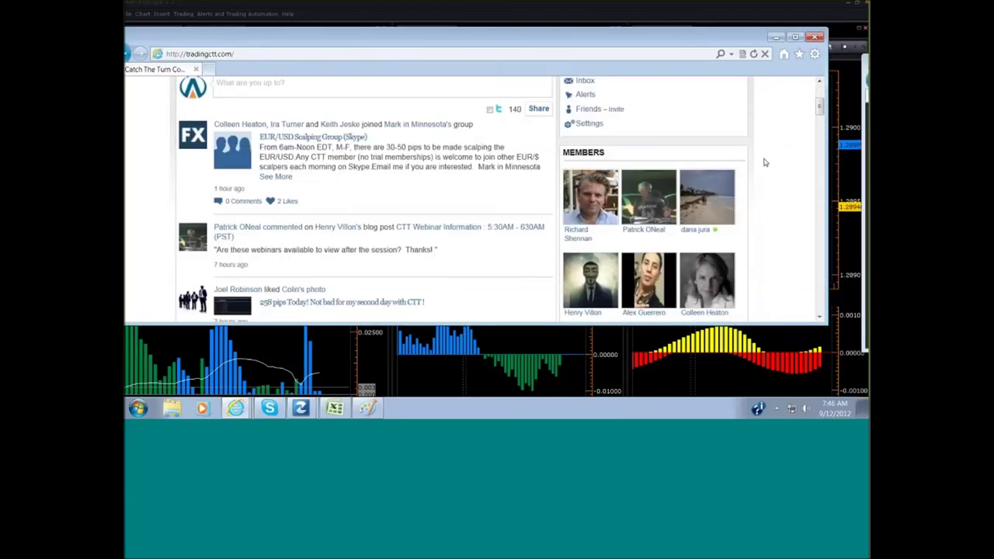
scroll(764, 162, "down", 3)
scroll(763, 162, "down", 3)
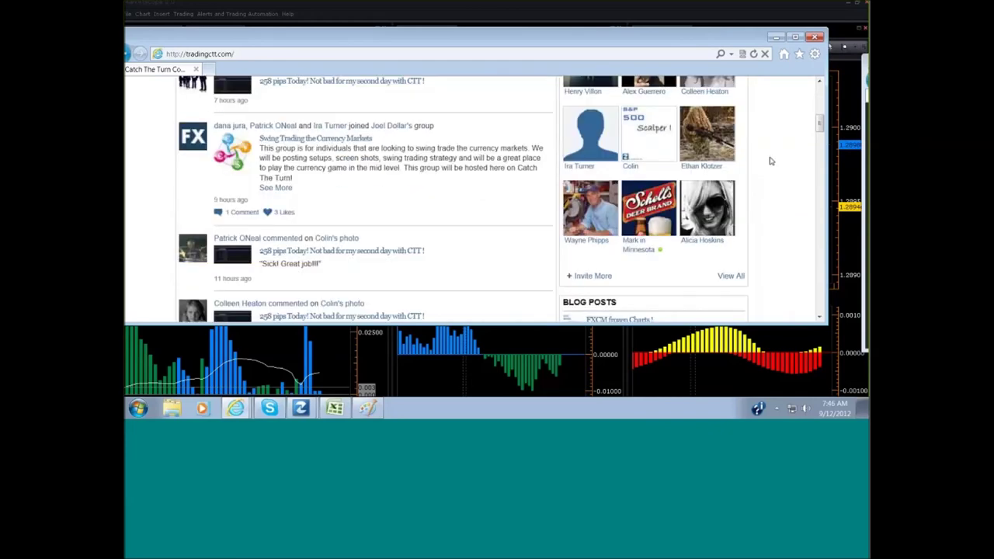
scroll(770, 161, "down", 2)
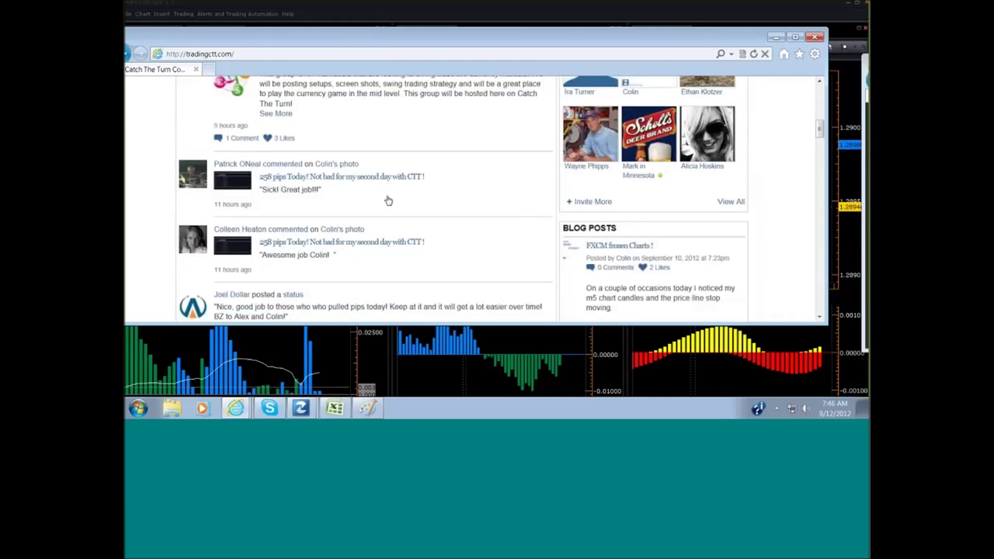
scroll(388, 200, "up", 5)
scroll(388, 201, "up", 5)
Open the community Groups page, then bring the Marketscope chart window back to the front
left_click(701, 170)
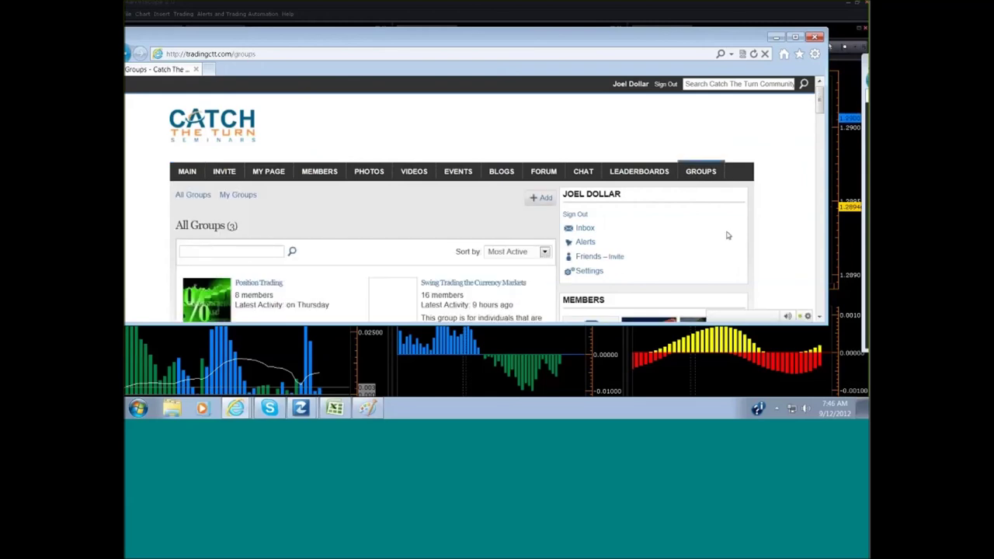
scroll(419, 231, "down", 2)
scroll(419, 232, "down", 1)
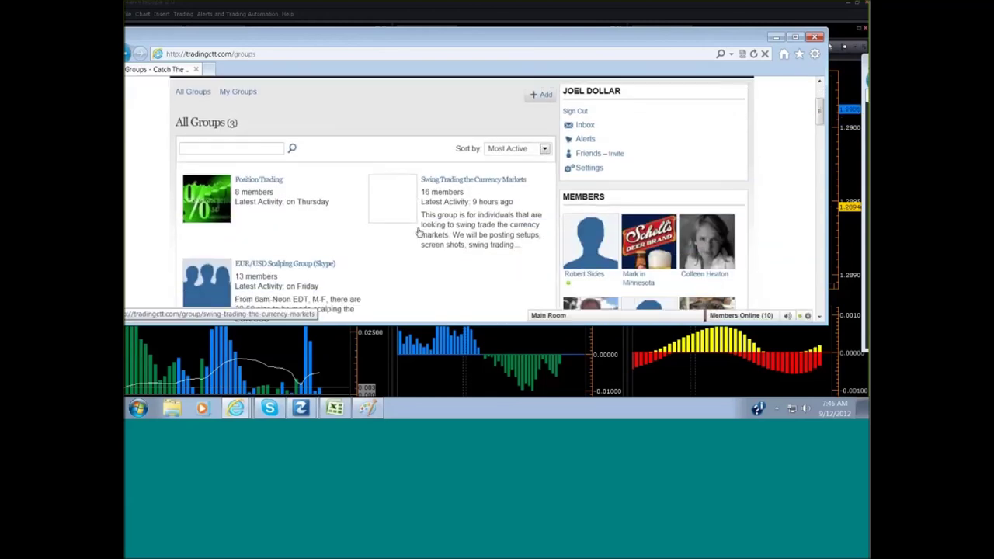
scroll(419, 231, "up", 2)
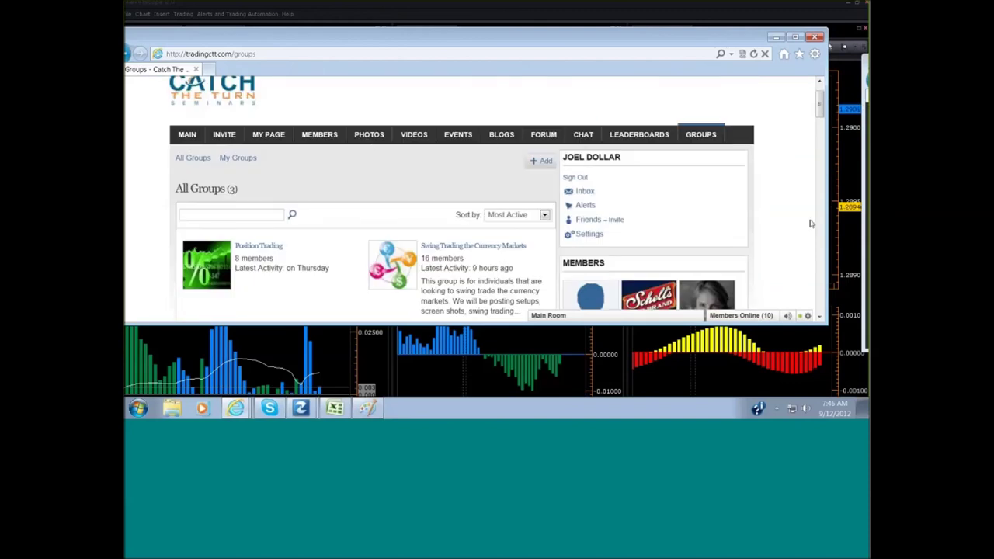
scroll(809, 223, "down", 2)
scroll(809, 223, "up", 2)
left_click_drag(850, 31, 256, 31)
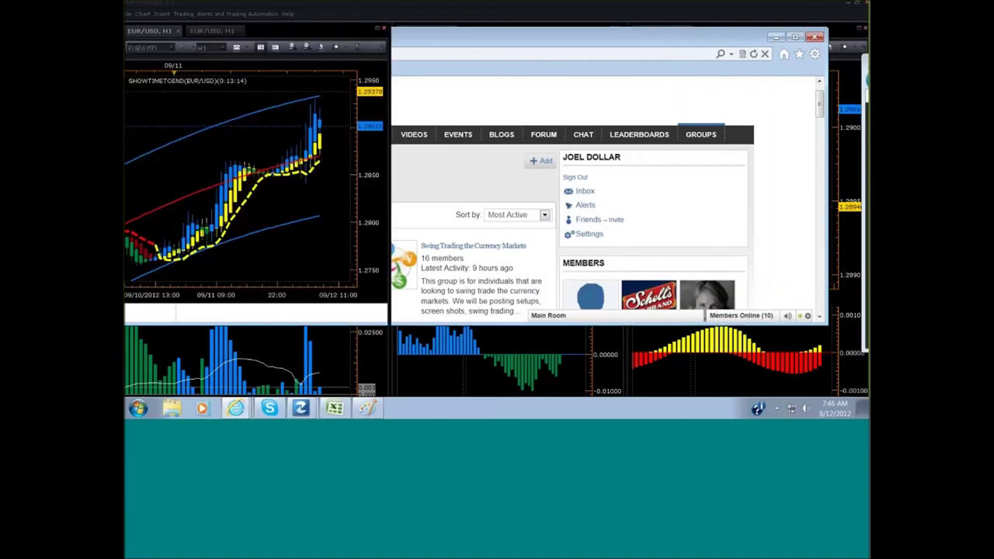
left_click(505, 31)
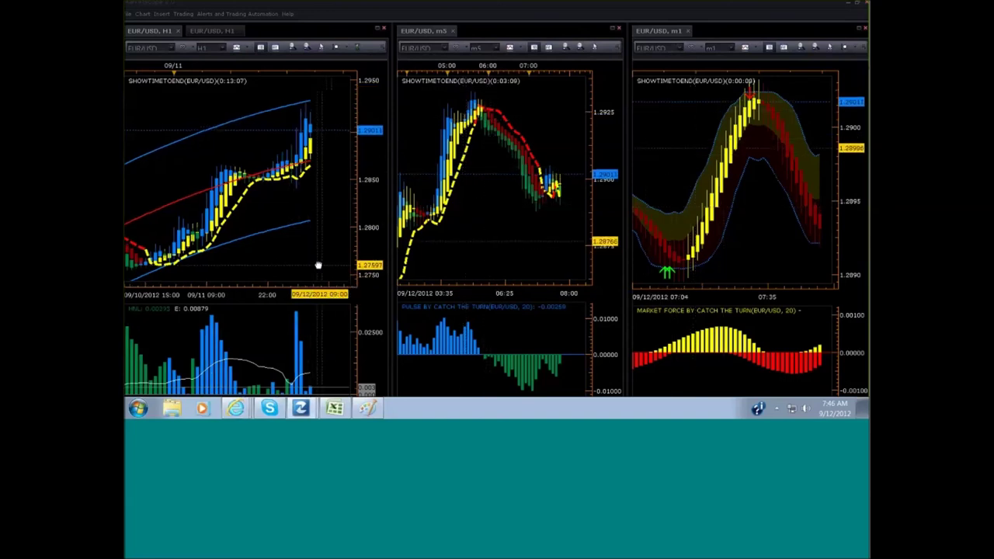
Pan the H1, m5 and m1 charts left and compress the m1 and m5 price scales
left_click_drag(329, 277, 295, 272)
left_click_drag(575, 267, 535, 264)
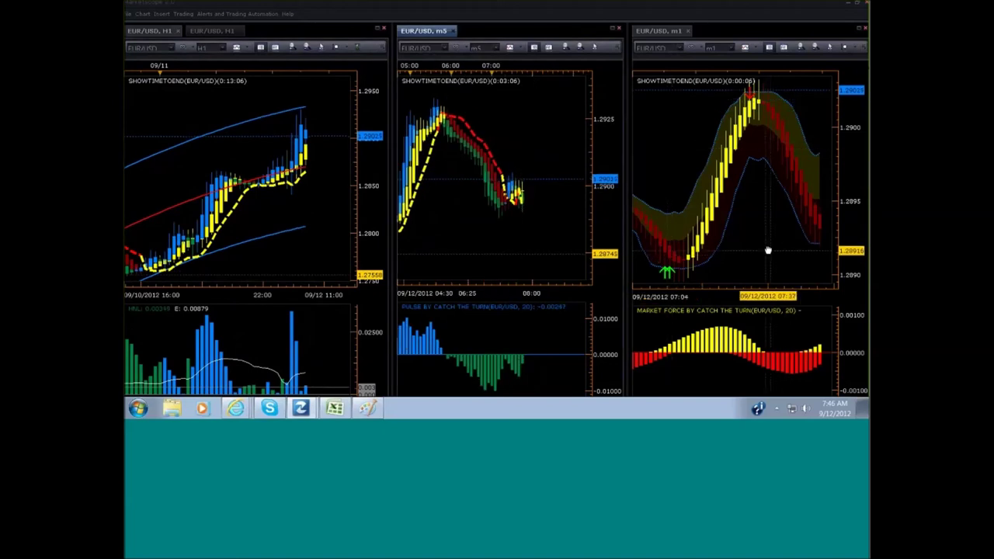
left_click_drag(767, 250, 730, 248)
left_click_drag(850, 155, 850, 186)
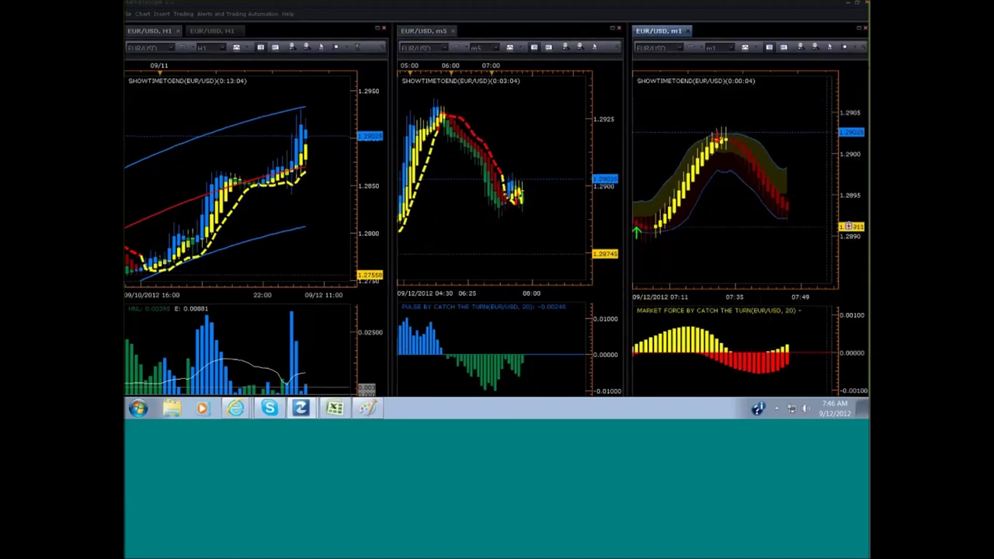
left_click_drag(552, 124, 552, 156)
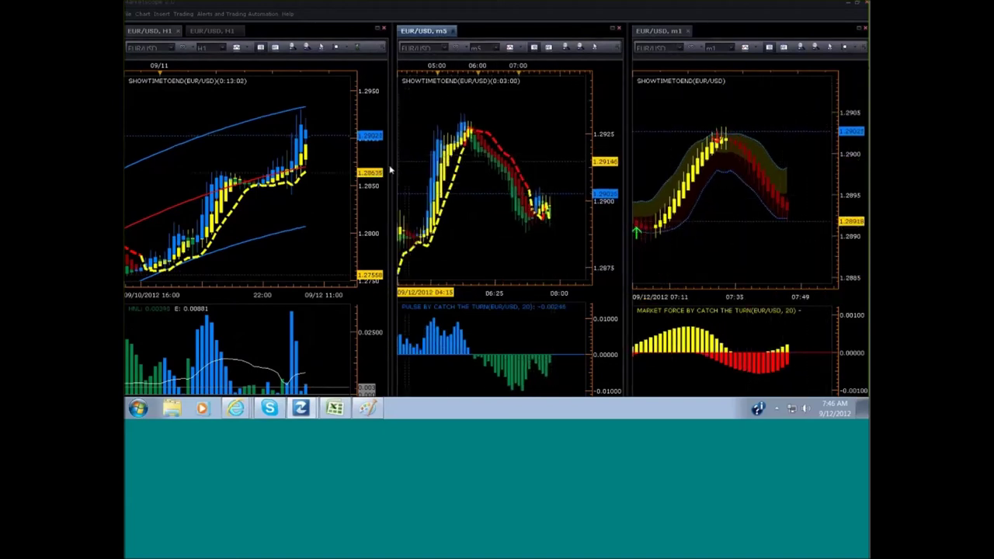